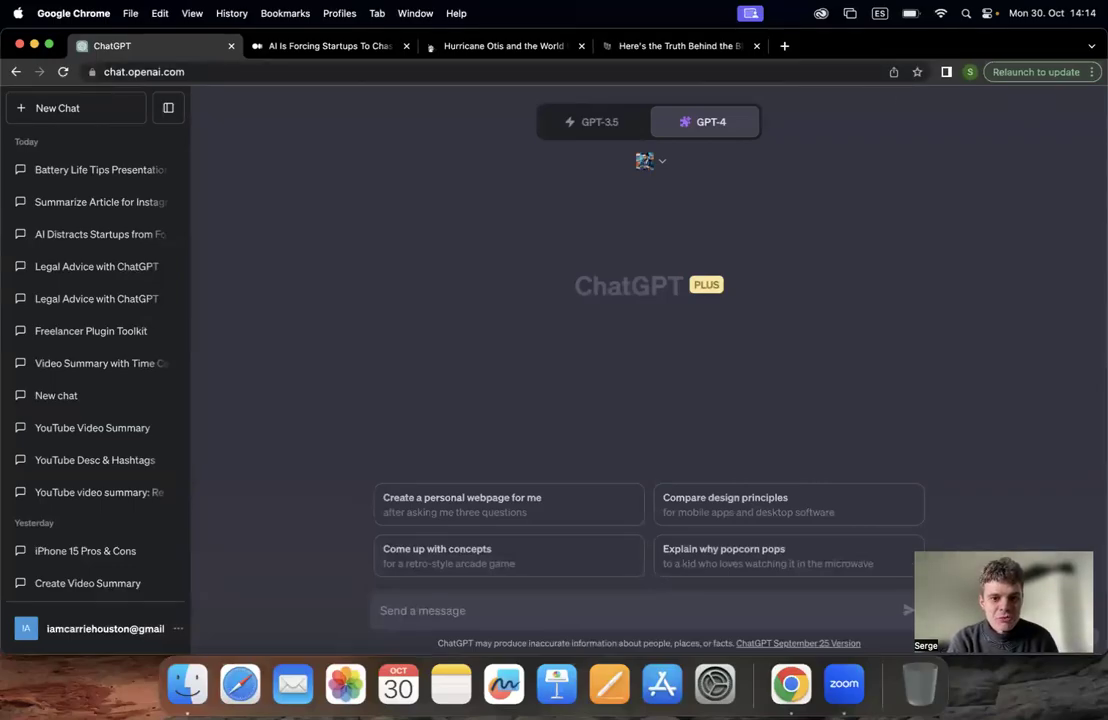
- Check that the Aaron Copywriter plugin is enabled and send the prompt "what are the use cases of the plugin"
left_click(646, 161)
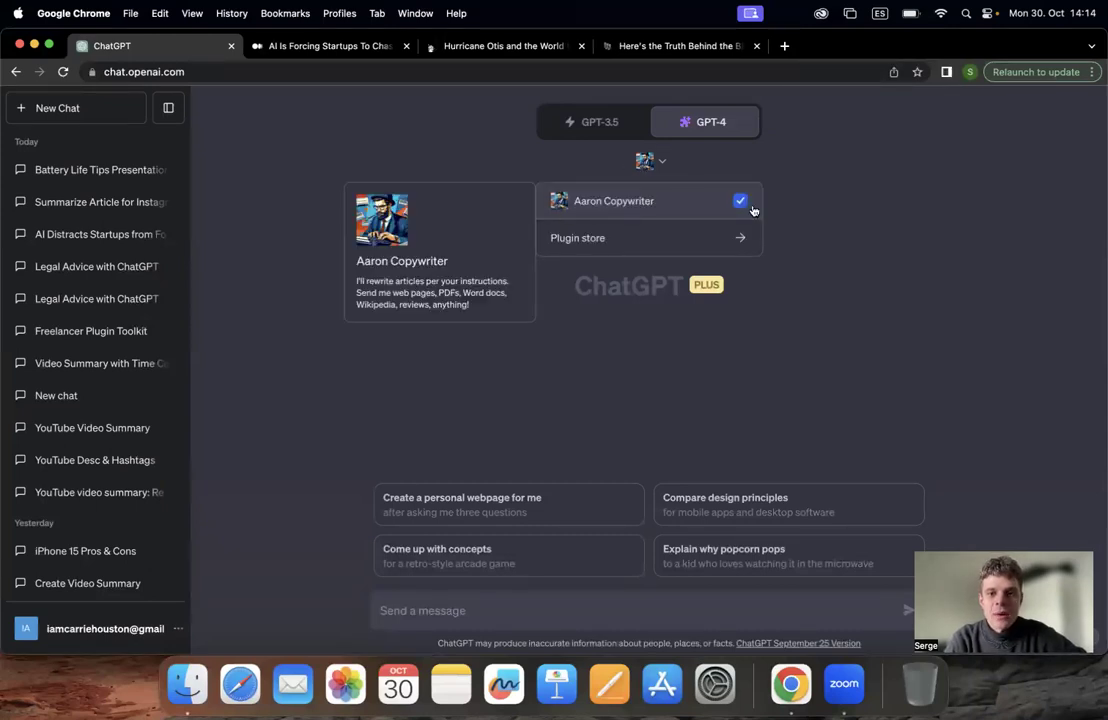
left_click(824, 221)
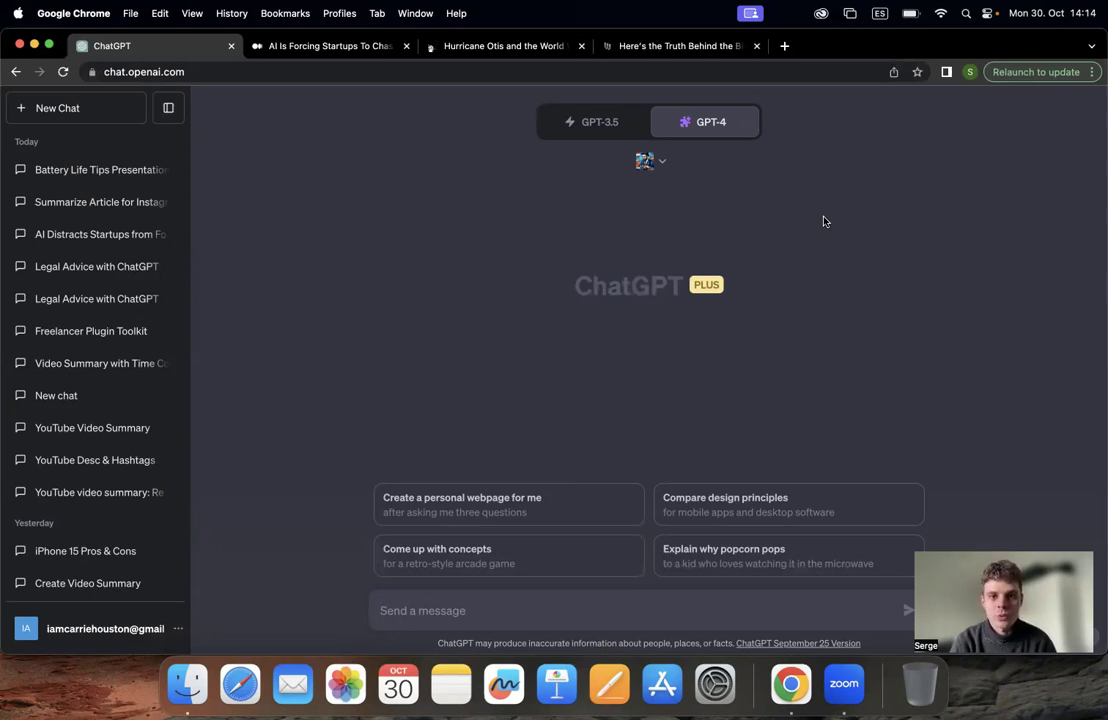
left_click(457, 607)
type("w")
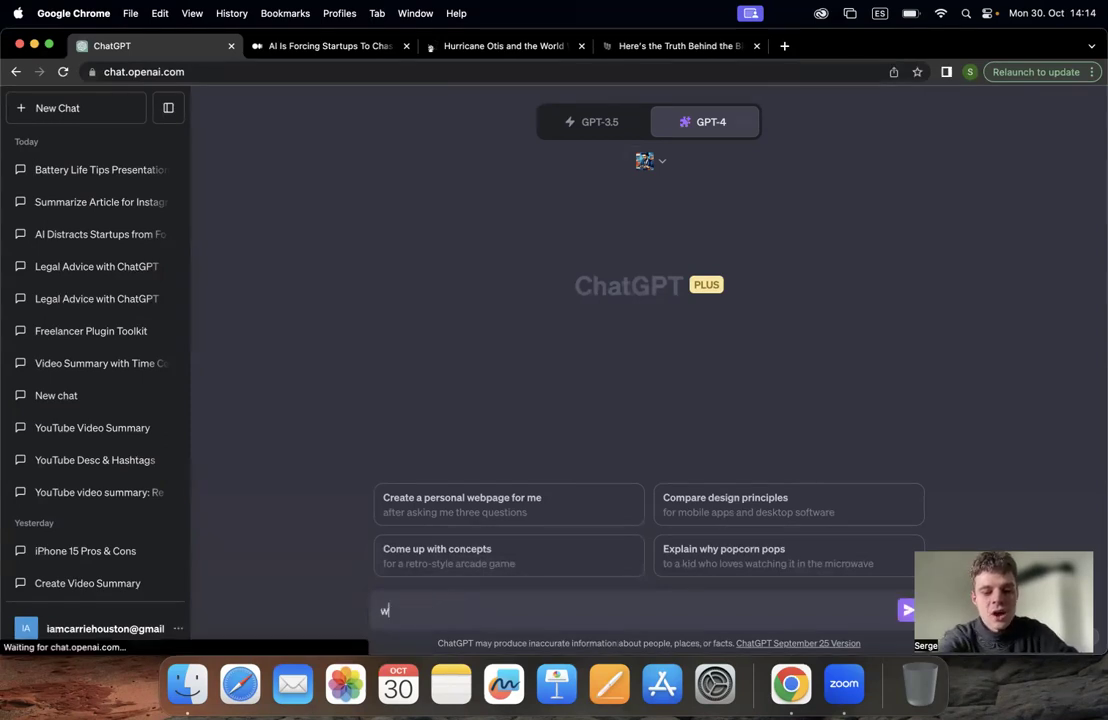
type("hat are the use case")
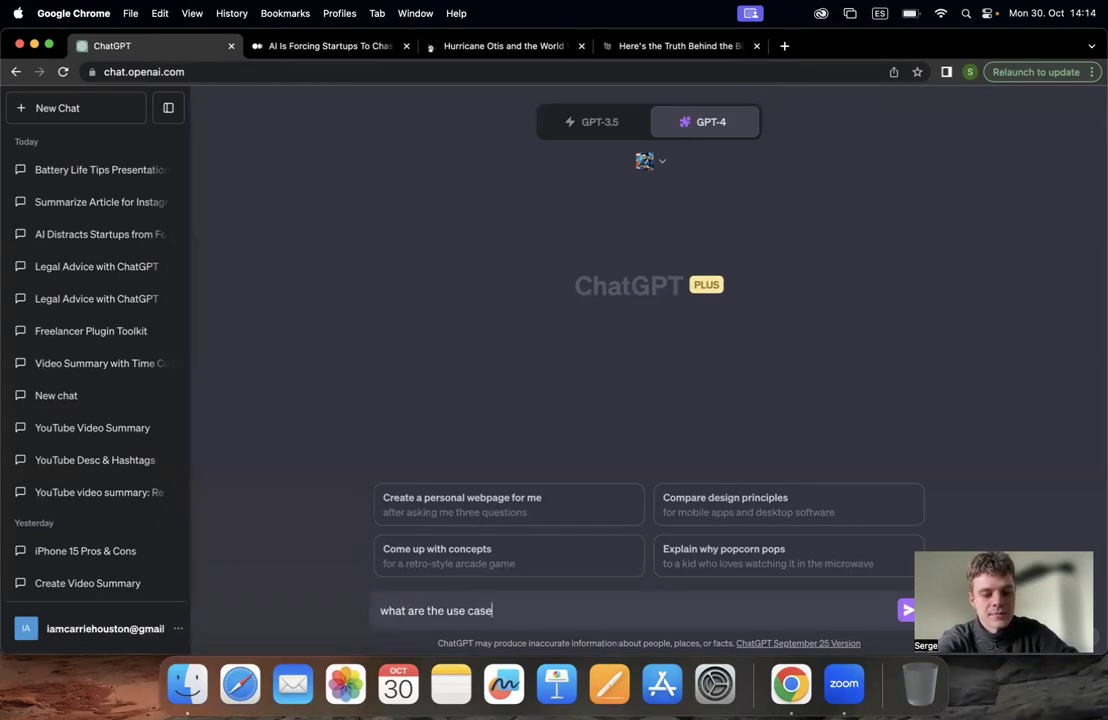
type("s of the pl")
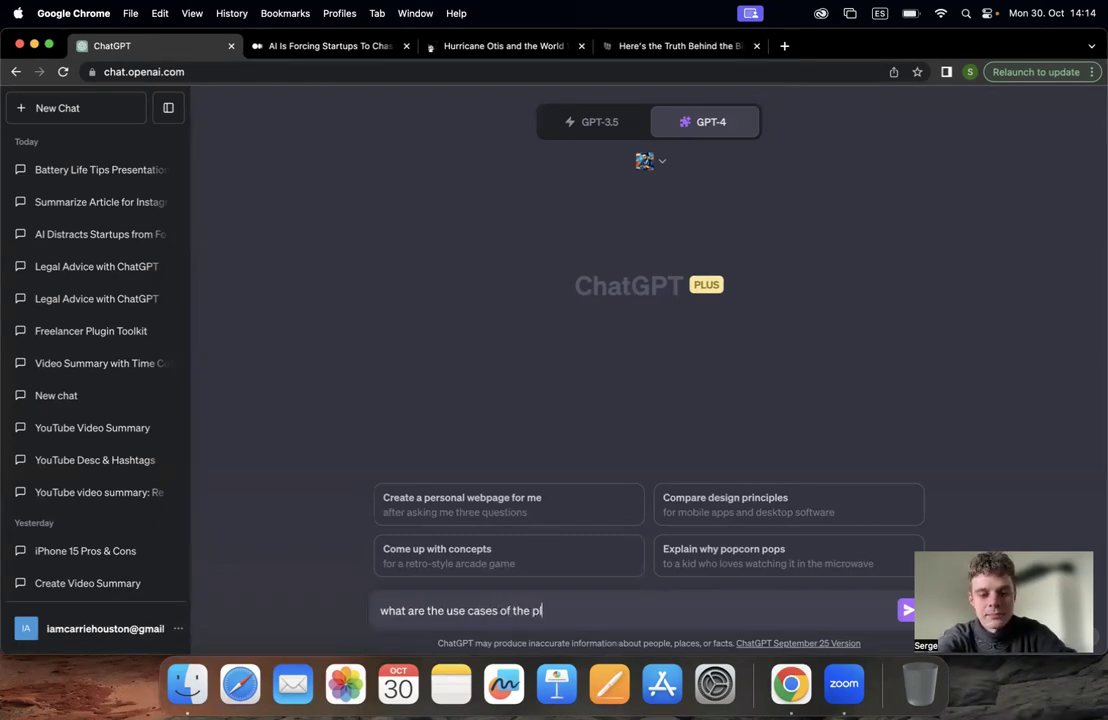
type("uguin")
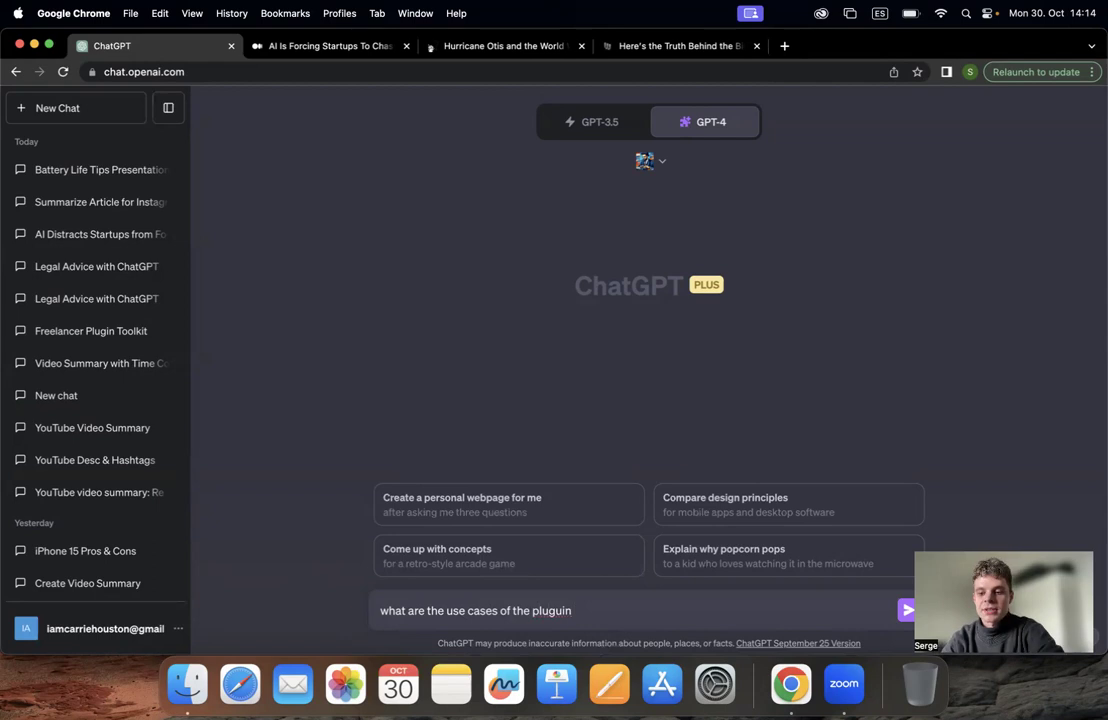
key("BackSpace")
key("BackSpace")
key("BackSpace")
type("in")
key("Return")
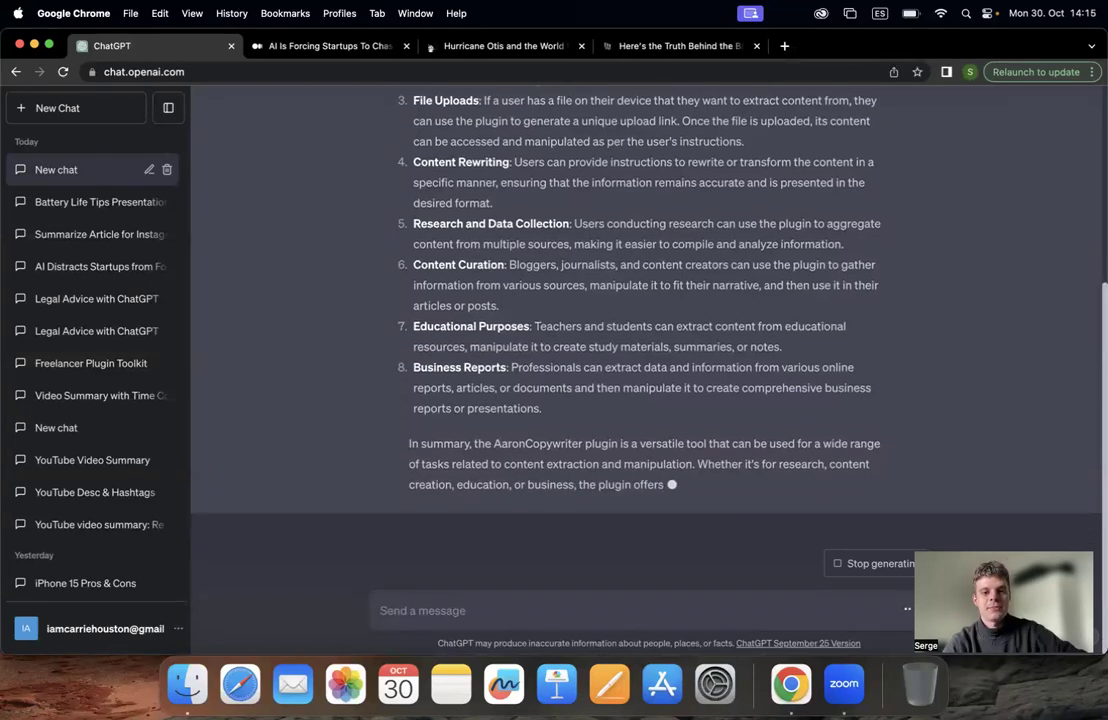
- Read through the answer about the plugin's use cases
scroll(435, 410, "up", 2)
scroll(435, 410, "up", 3)
scroll(435, 197, "down", 4)
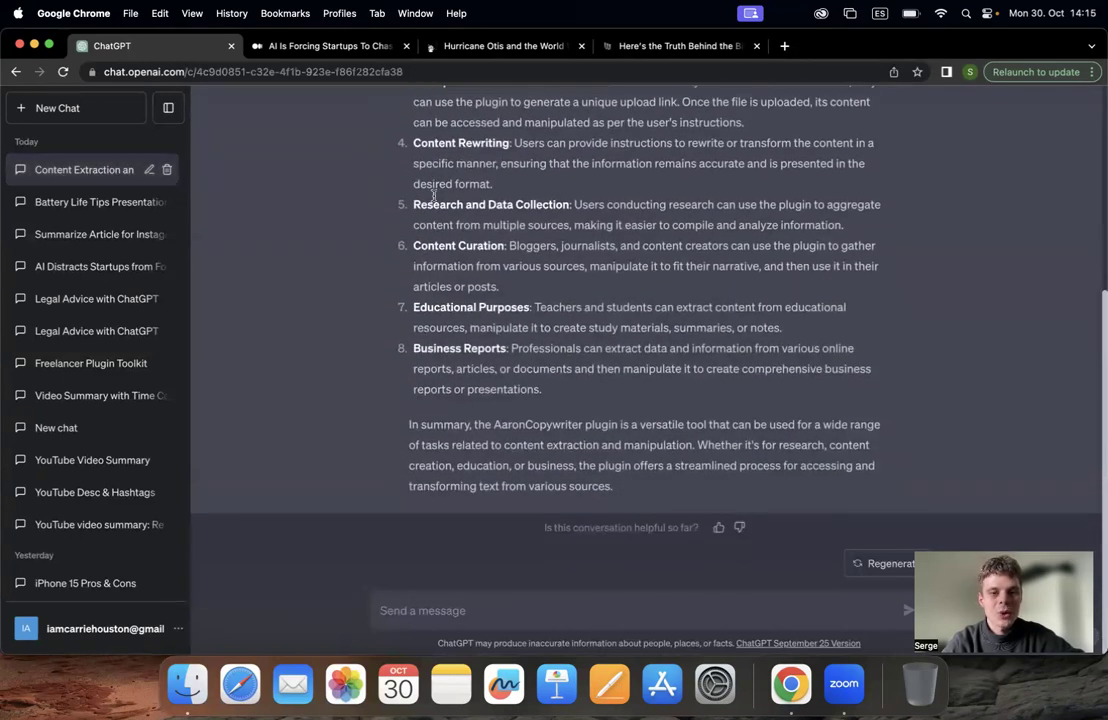
- Start a new chat and copy the web address of the Medium article "AI Is Forcing Startups To Chase a Mirage"
left_click(82, 108)
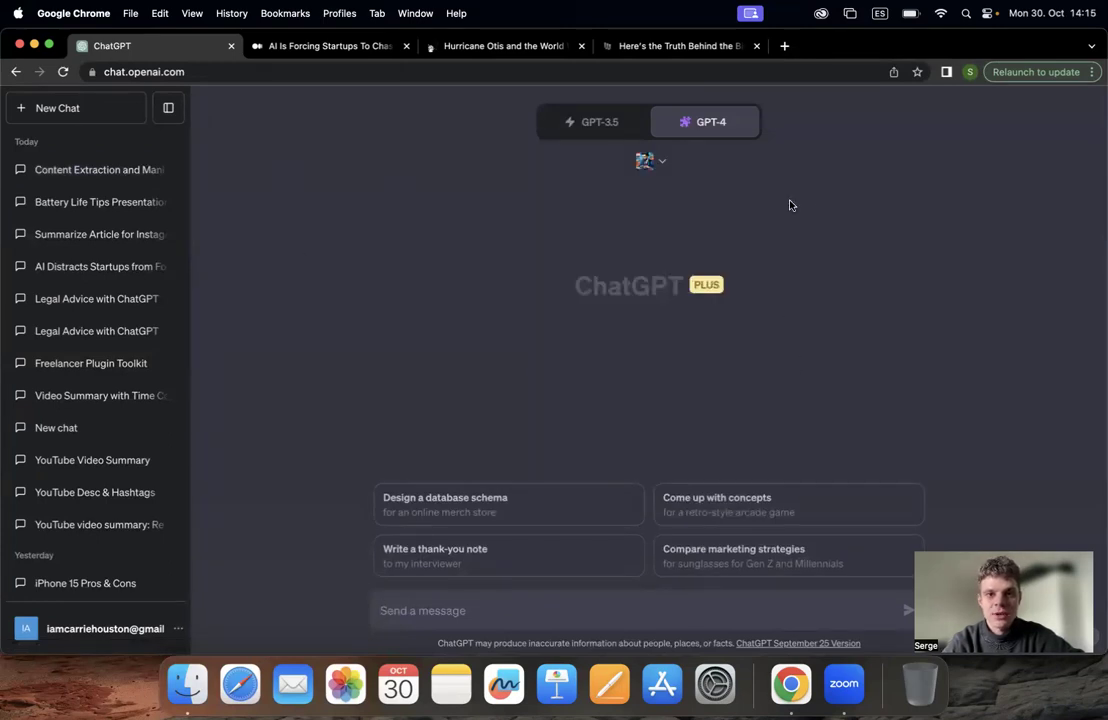
left_click(647, 164)
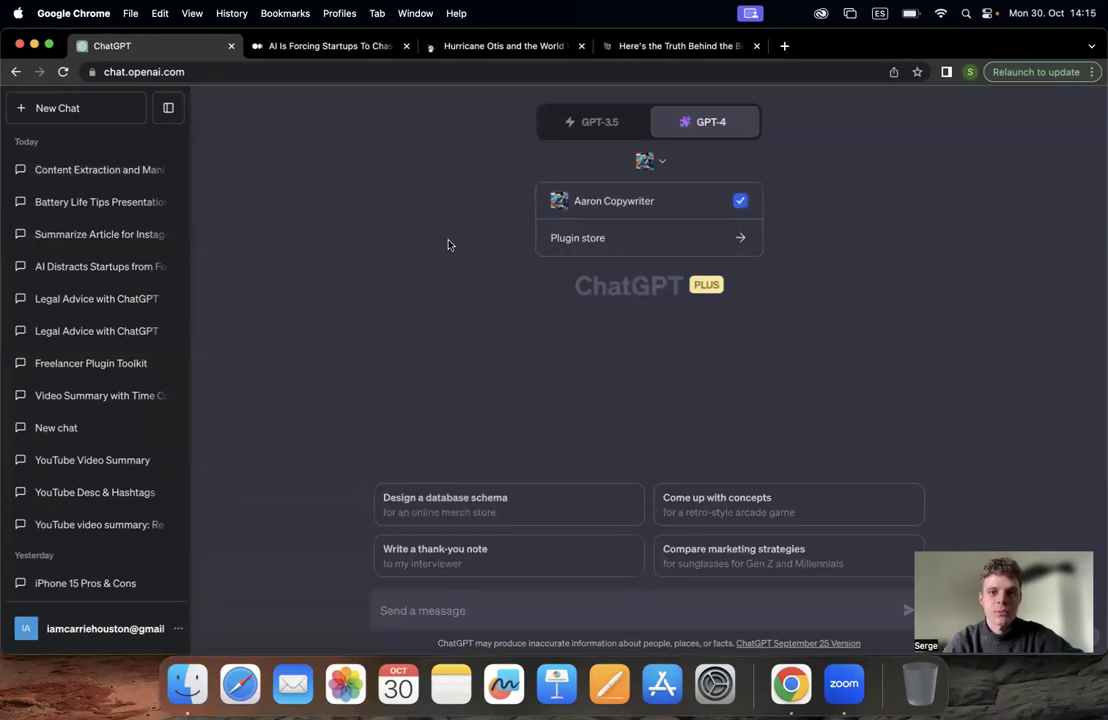
left_click(279, 47)
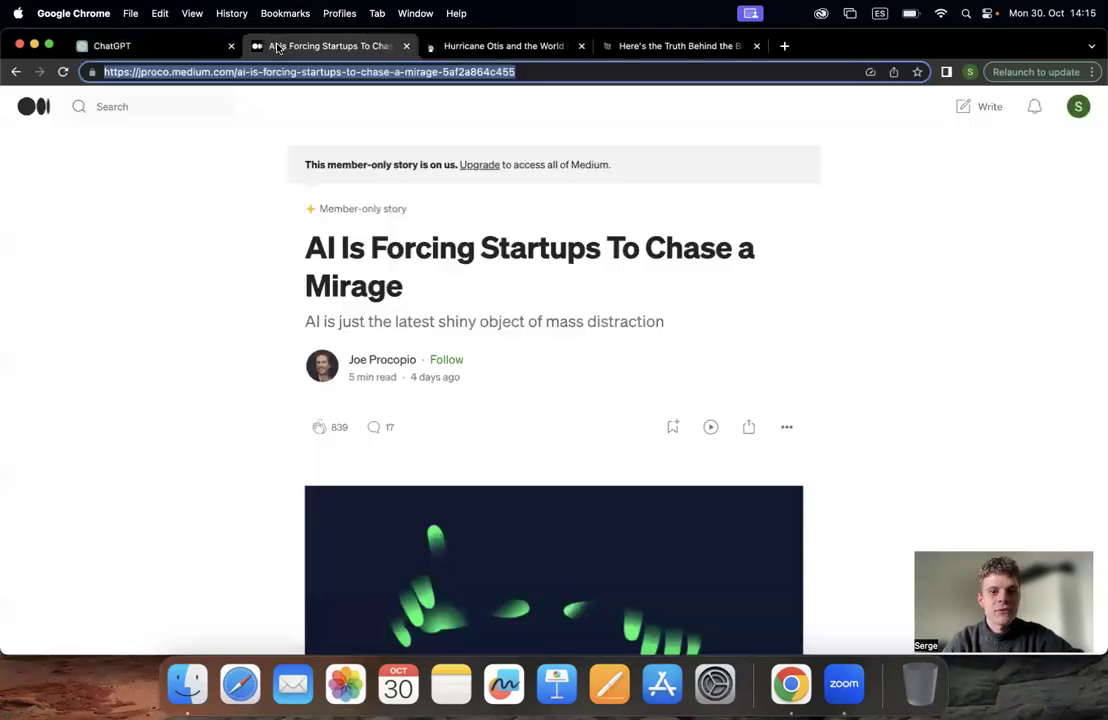
scroll(327, 344, "down", 6)
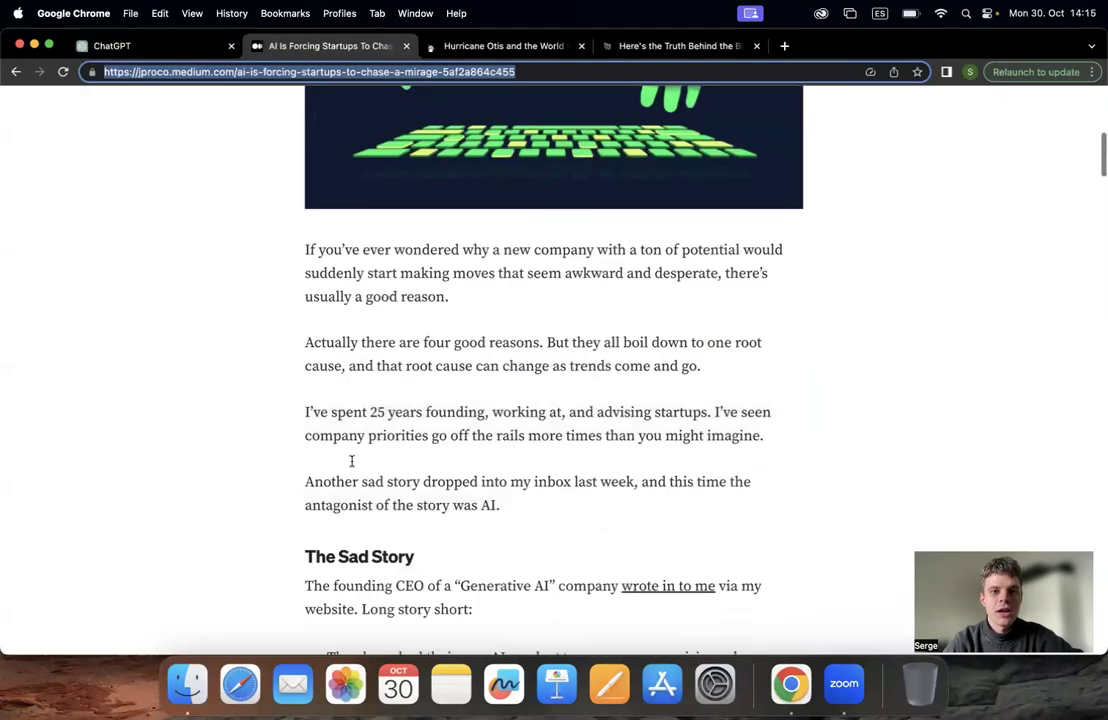
left_click(222, 70)
triple_click(222, 68)
key("super+c")
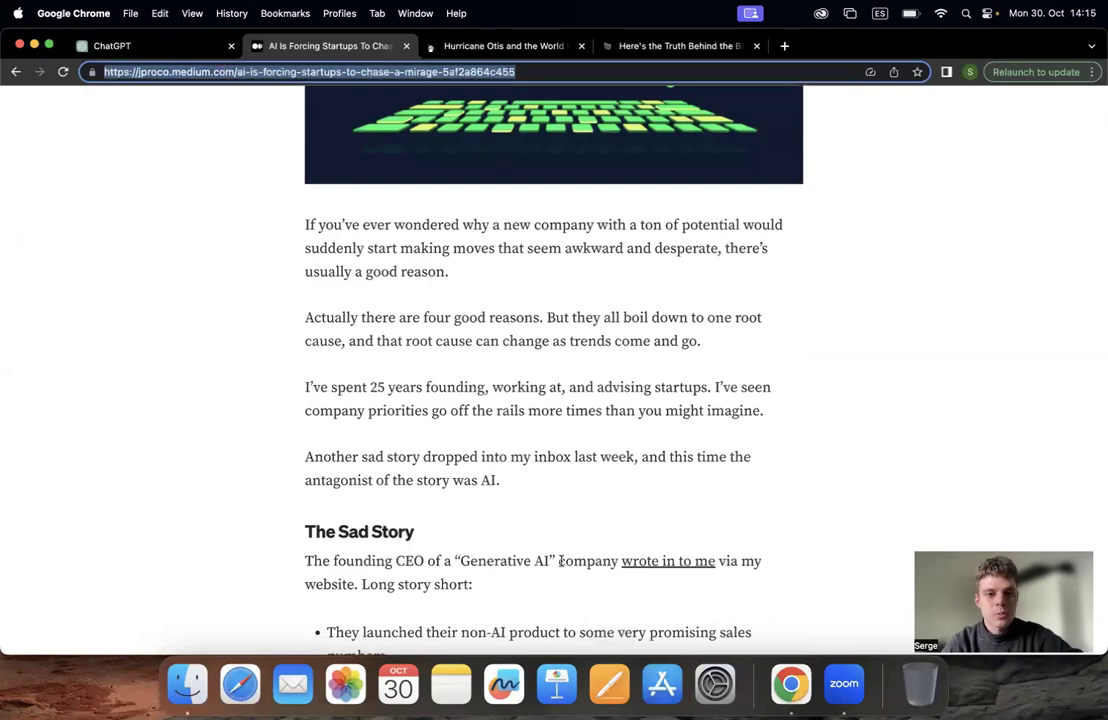
scroll(560, 555, "down", 15)
scroll(560, 555, "up", 20)
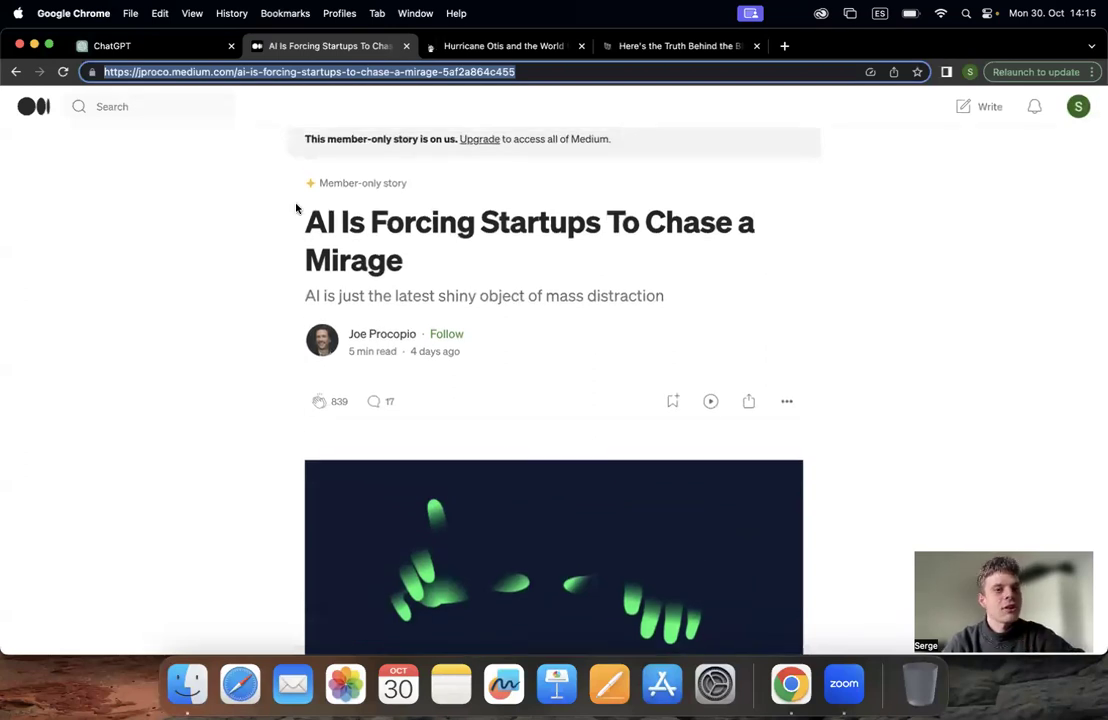
- In the new chat, write "I need a blog post for my small business website based on this" followed by the copied article link
left_click(148, 48)
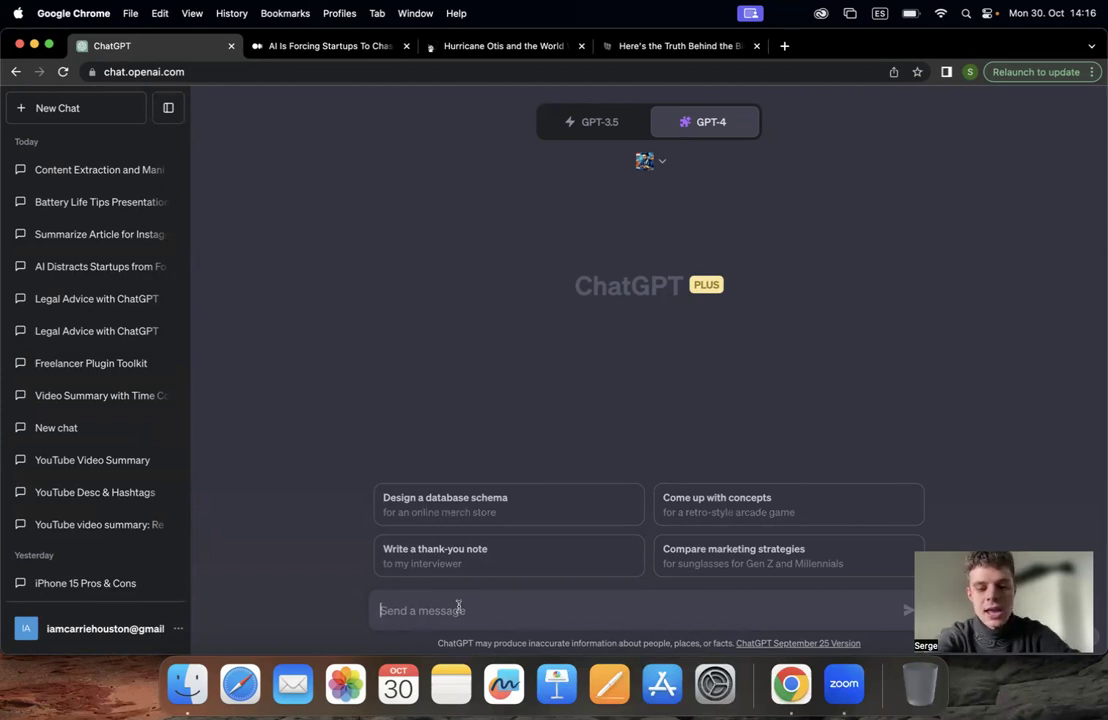
type("I n")
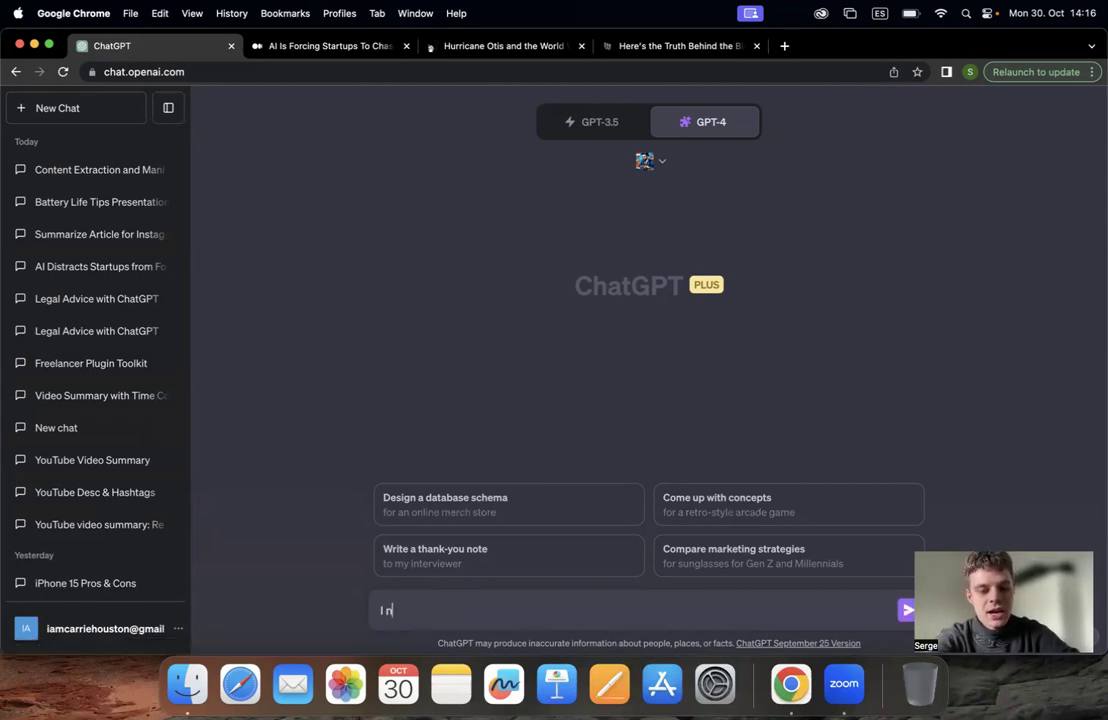
type("eed a blo")
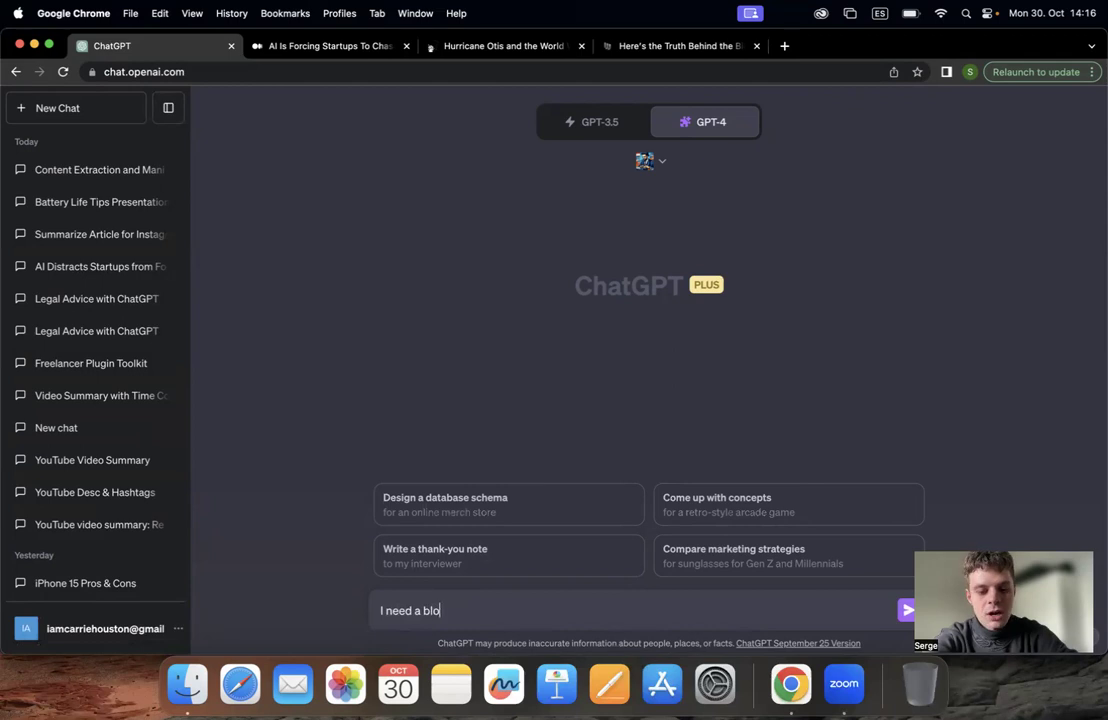
type("g post for my small business website based on t")
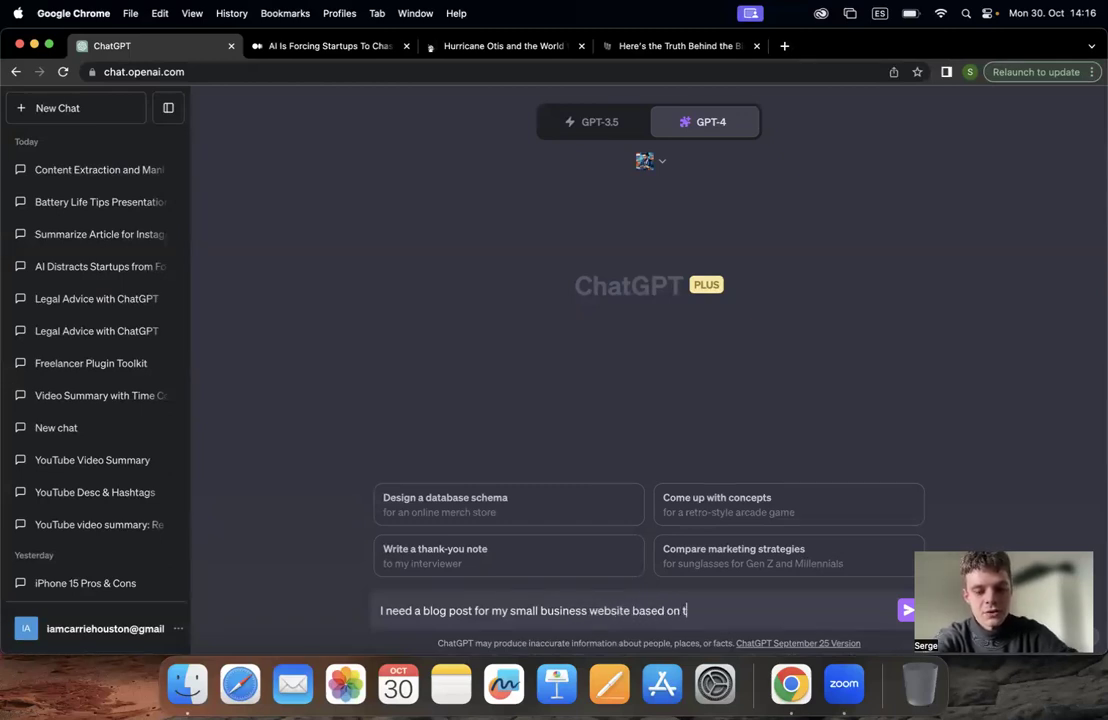
type("his")
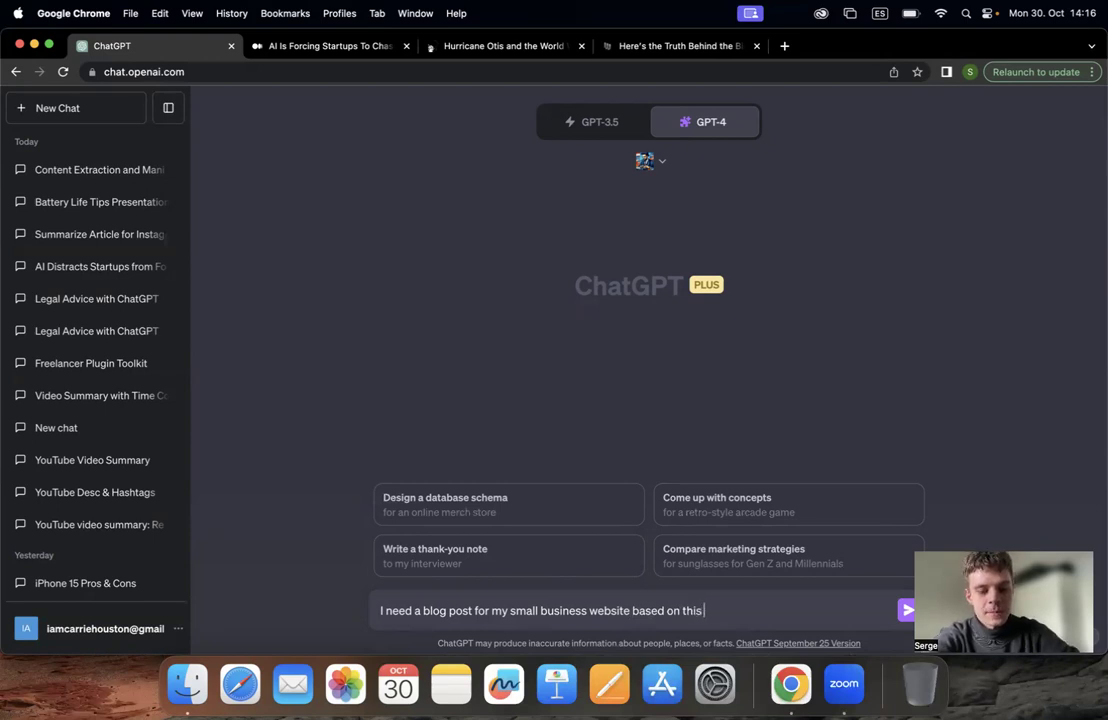
key("super+v")
key("shift+Return")
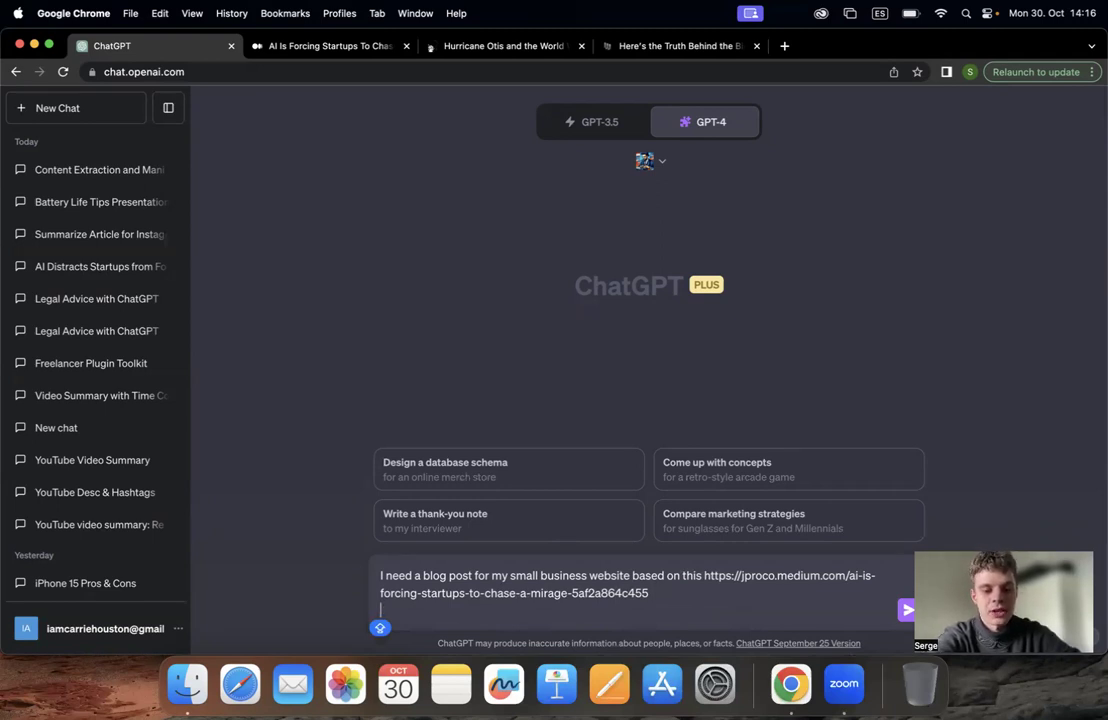
- Add the line "Make it a bit shorter and with friendly tone of voice" to the prompt and send it
type("Ma")
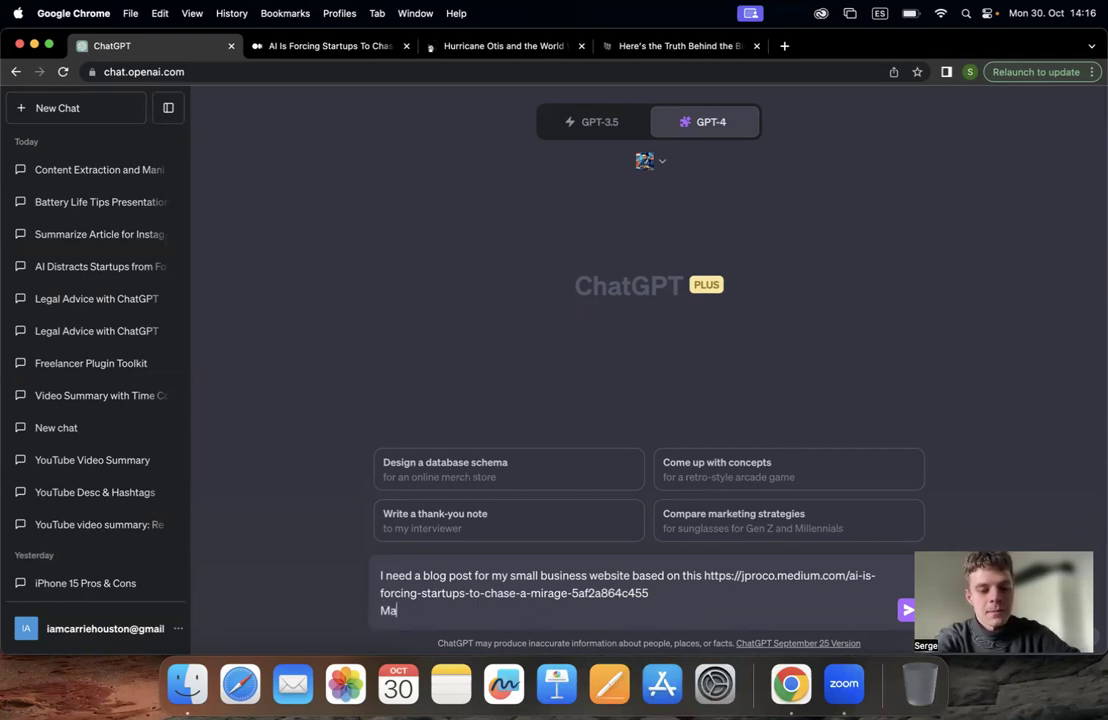
type("ke it a bit ")
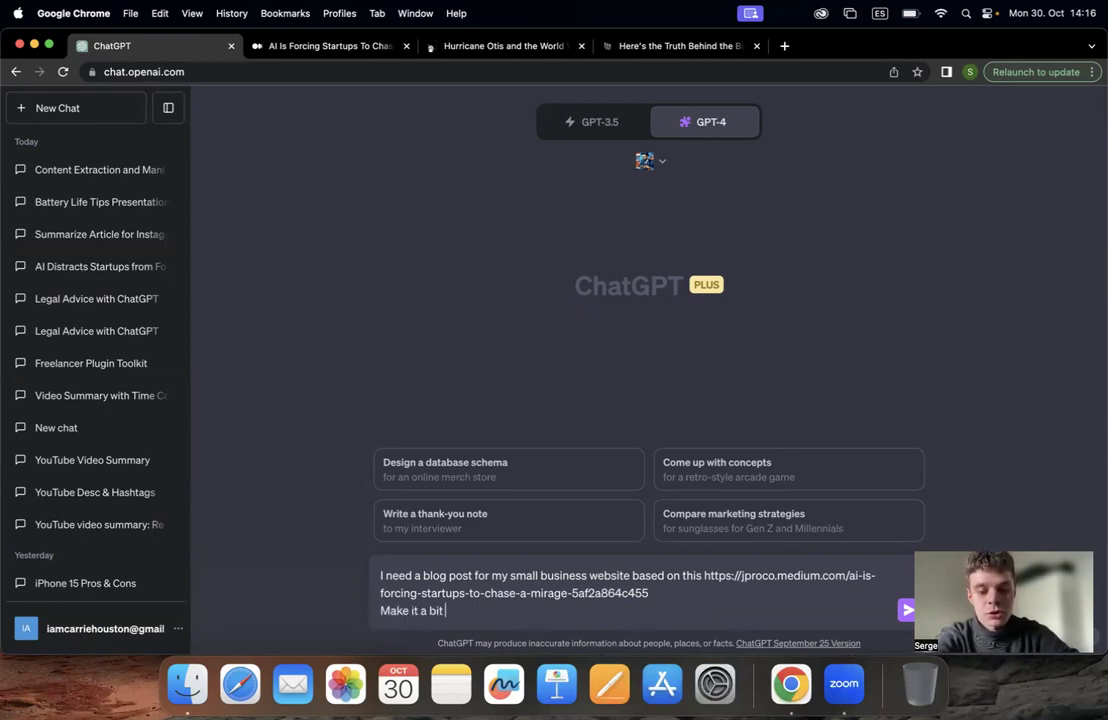
type("shorter ")
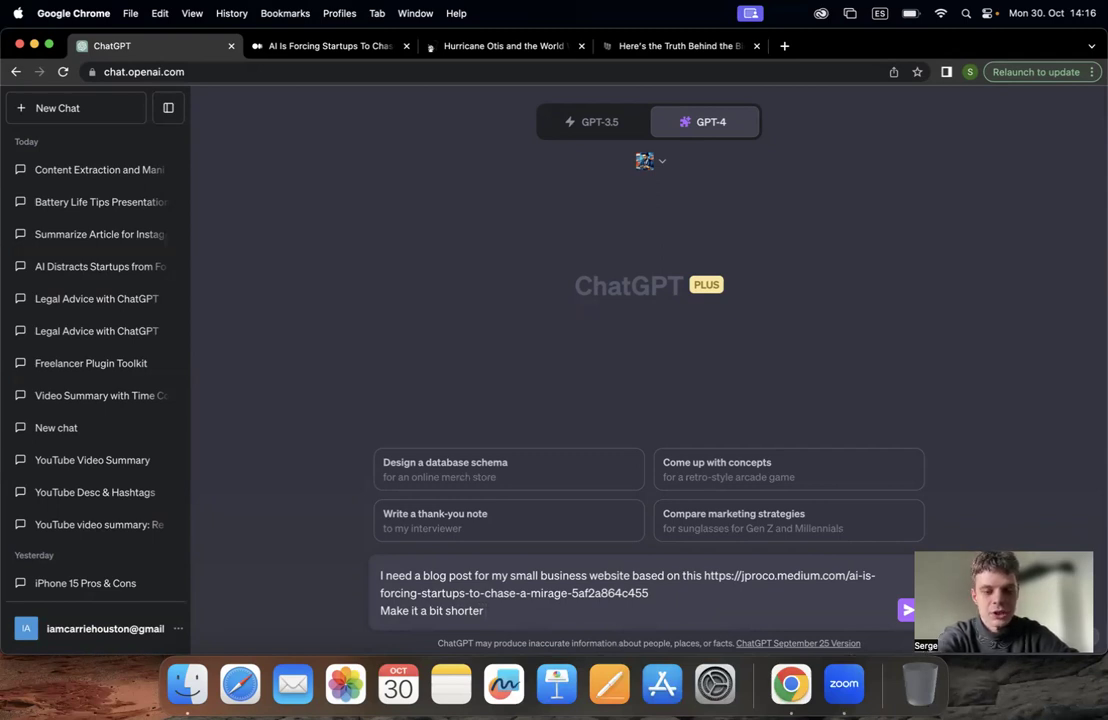
type("an")
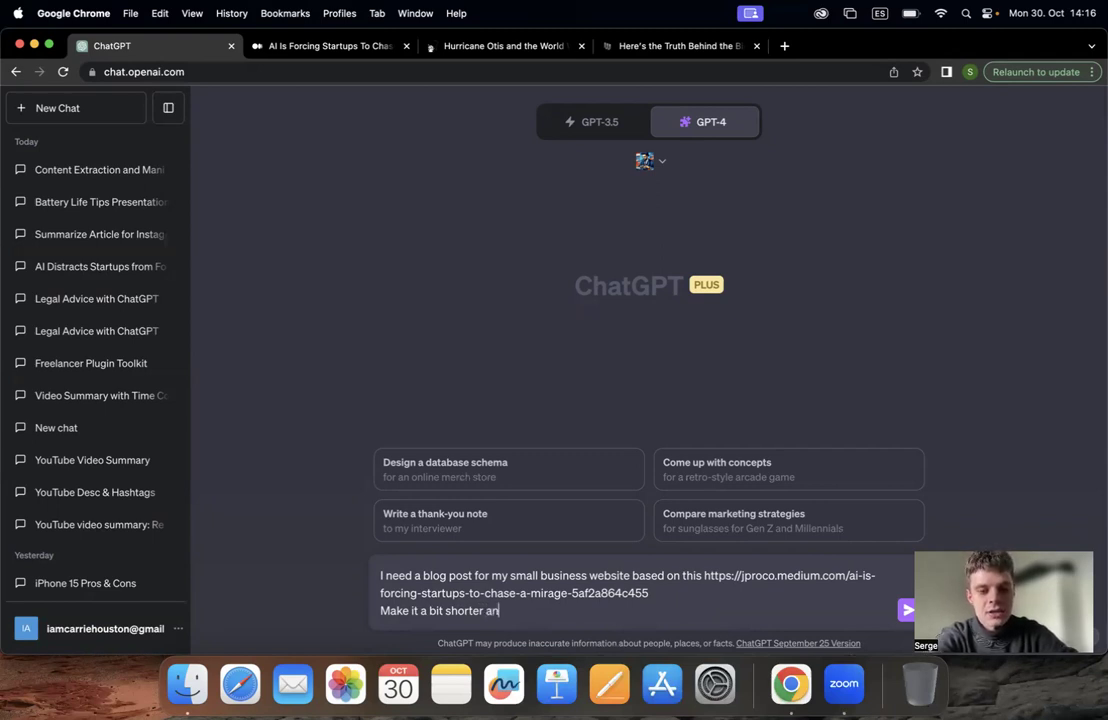
type("d with f")
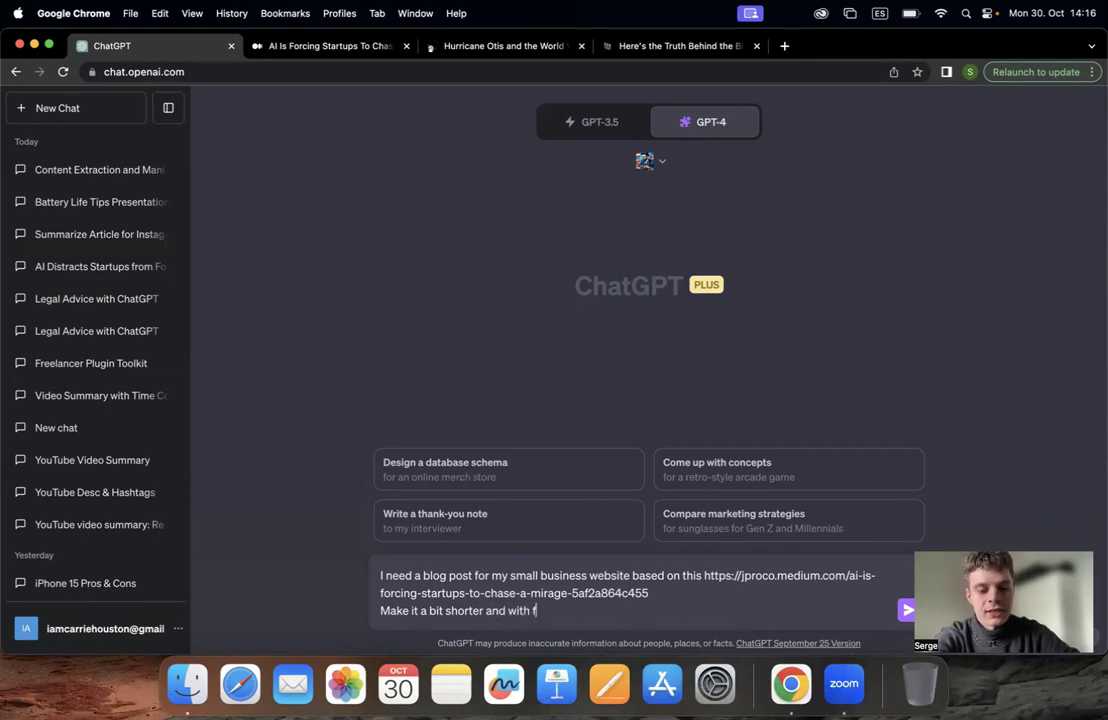
type("riendly o")
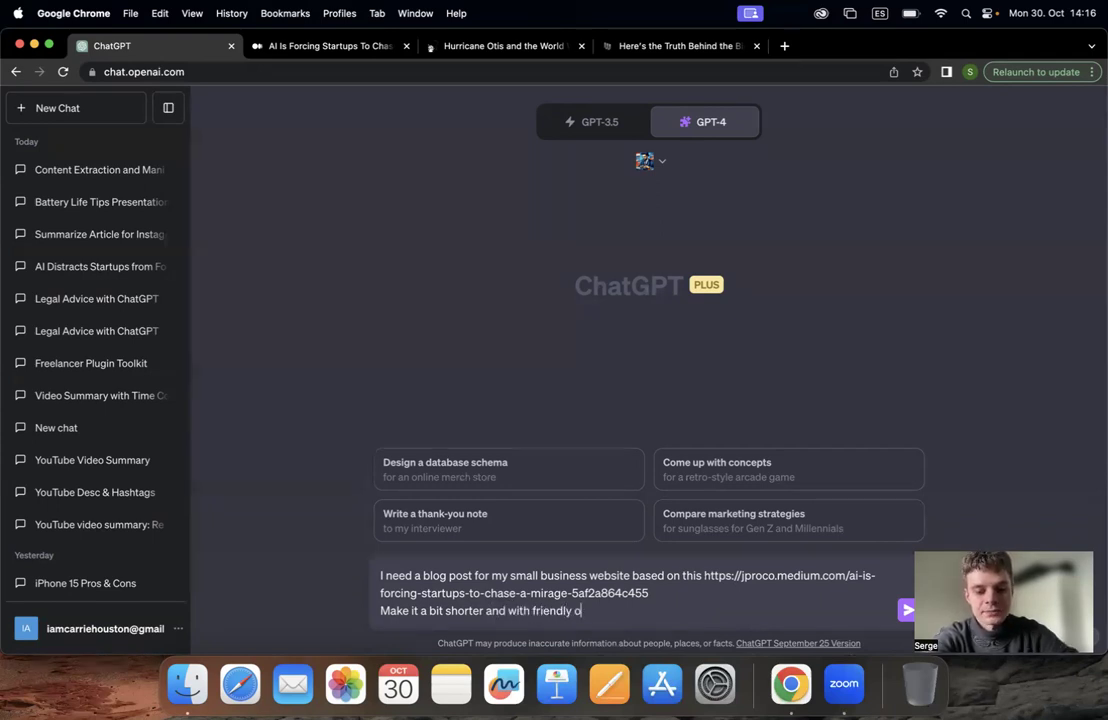
key("BackSpace")
type("tone of voice")
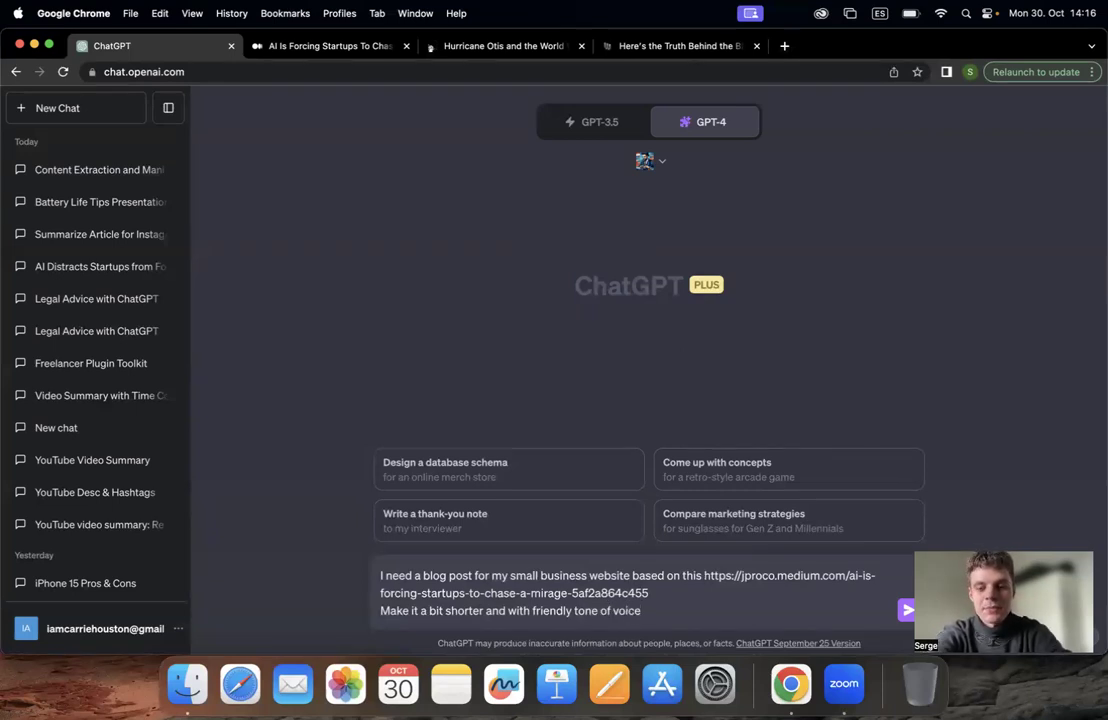
key("Return")
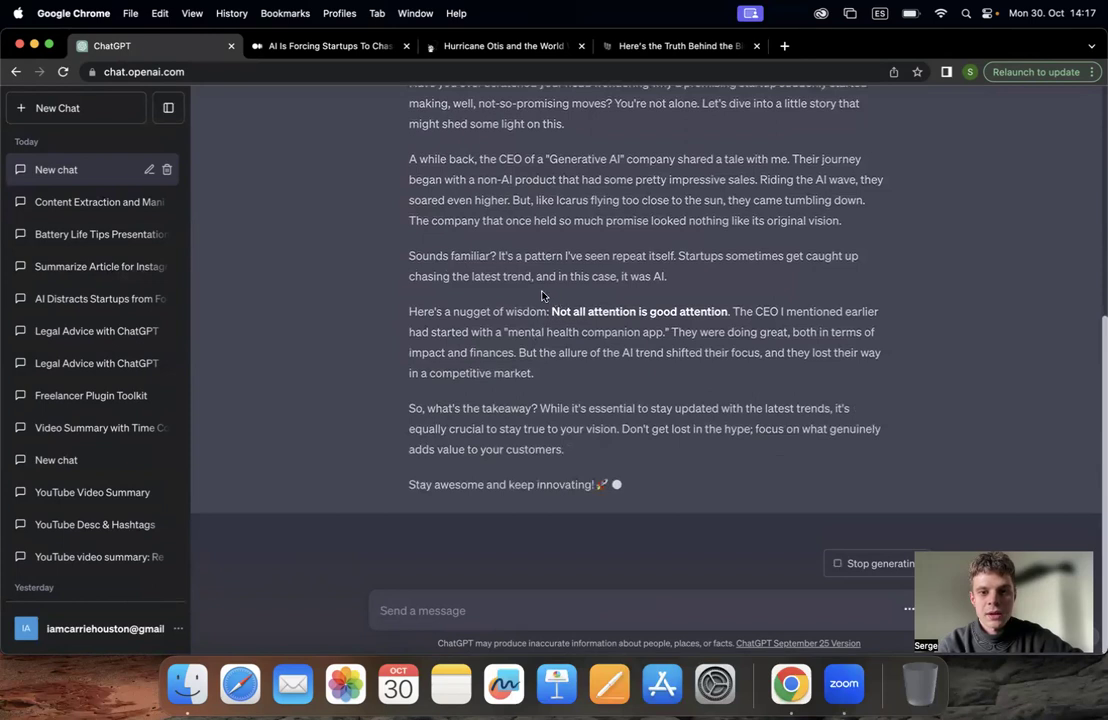
- Review the generated blog post, including its greeting, main paragraphs, closing line and final note
scroll(474, 362, "up", 1)
scroll(474, 362, "up", 1)
left_click_drag(620, 510, 409, 510)
scroll(450, 400, "up", 3)
scroll(480, 420, "down", 2)
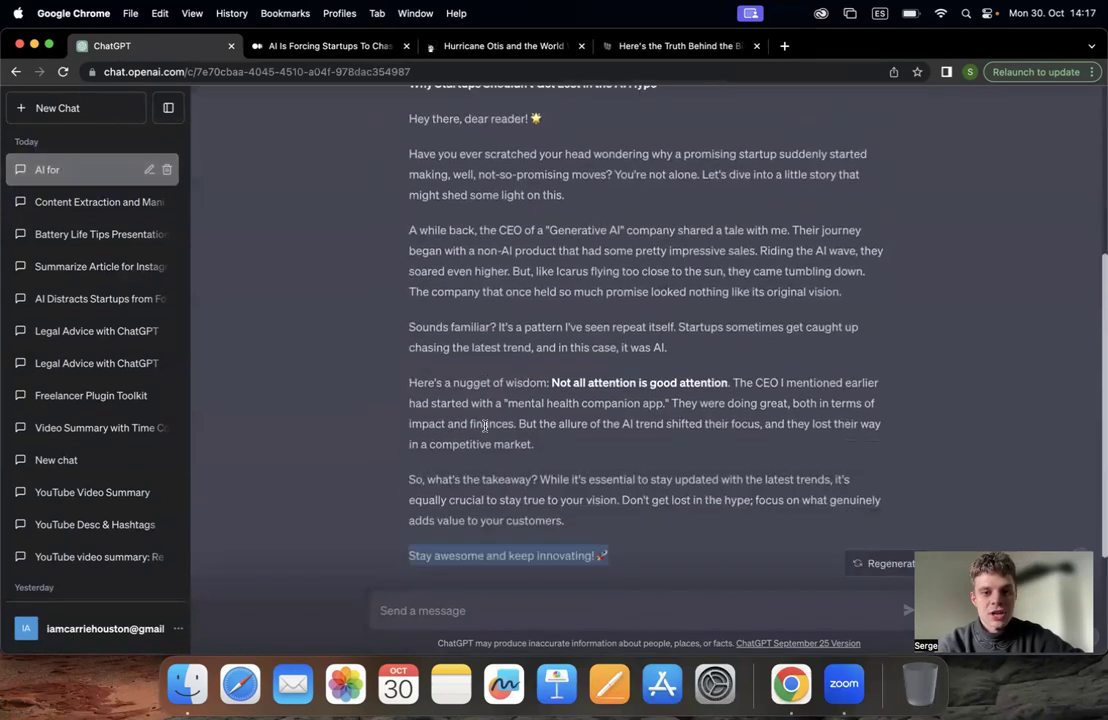
scroll(485, 425, "down", 5)
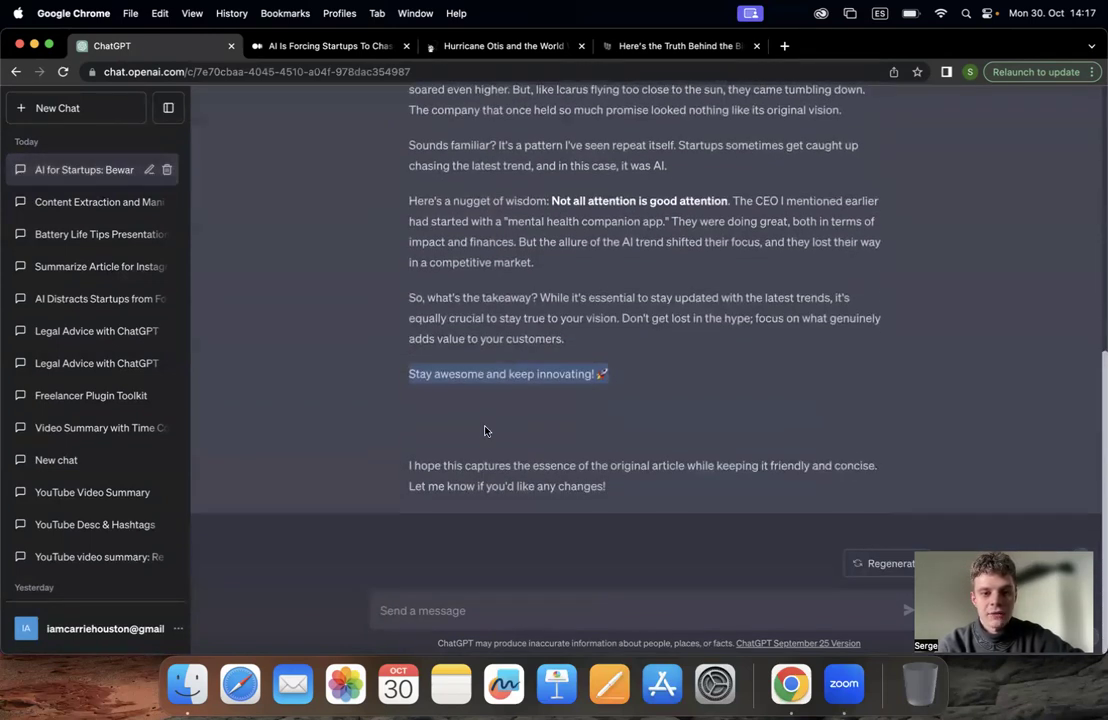
scroll(485, 431, "up", 7)
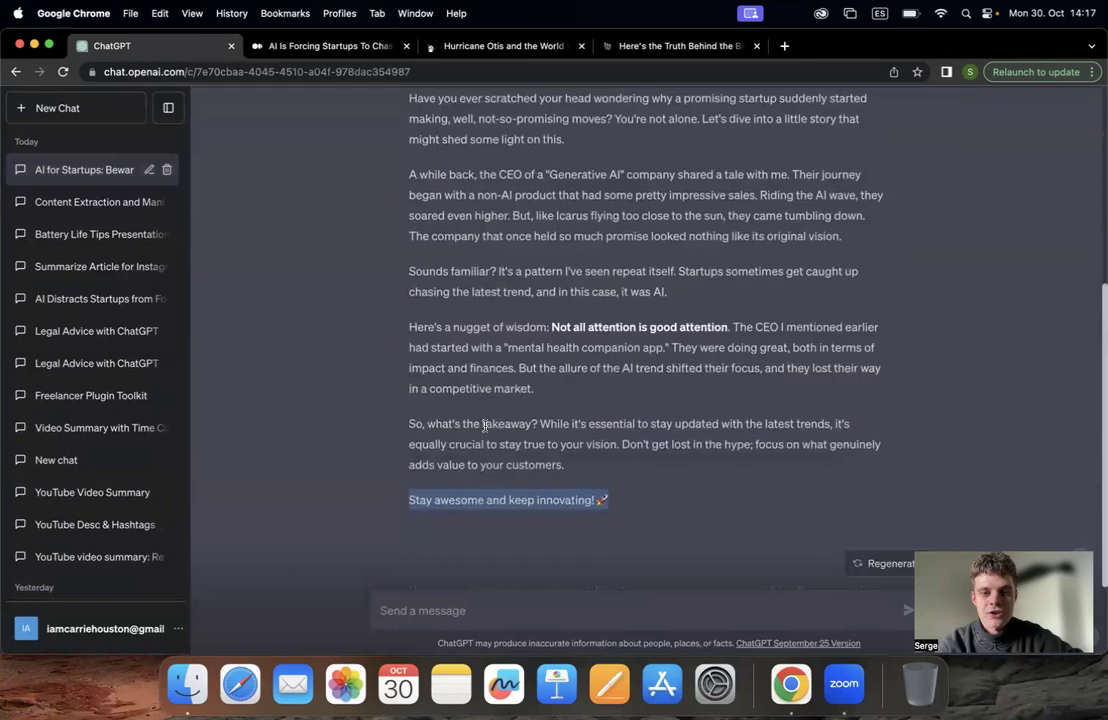
scroll(485, 425, "up", 2)
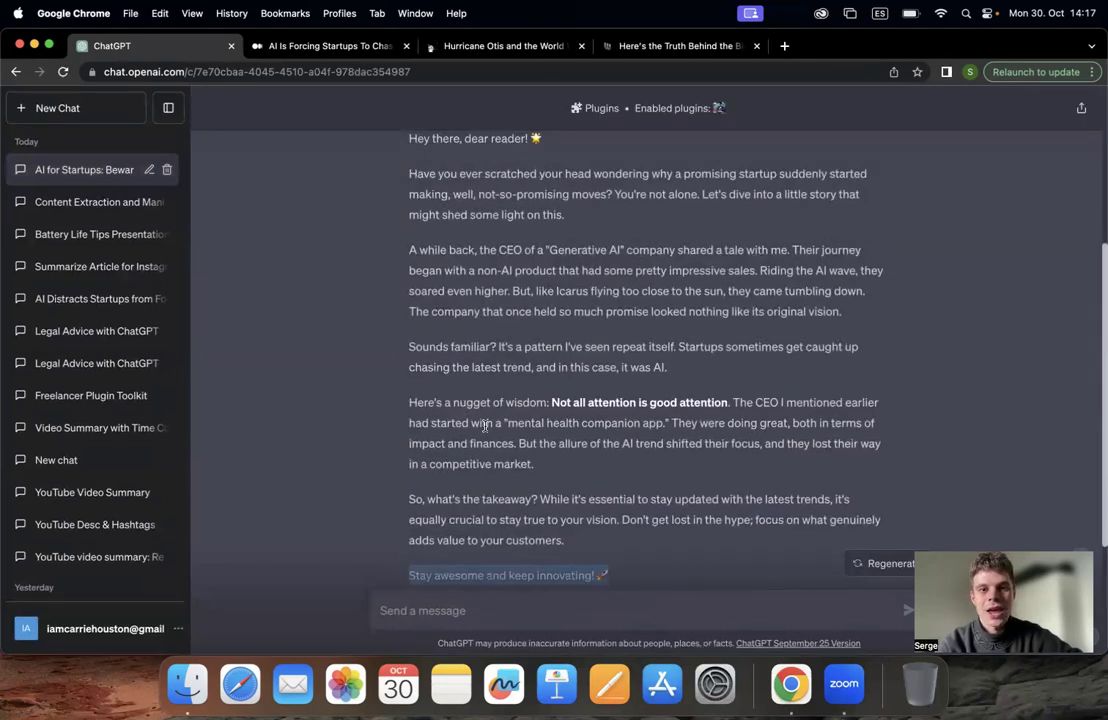
scroll(485, 427, "down", 3)
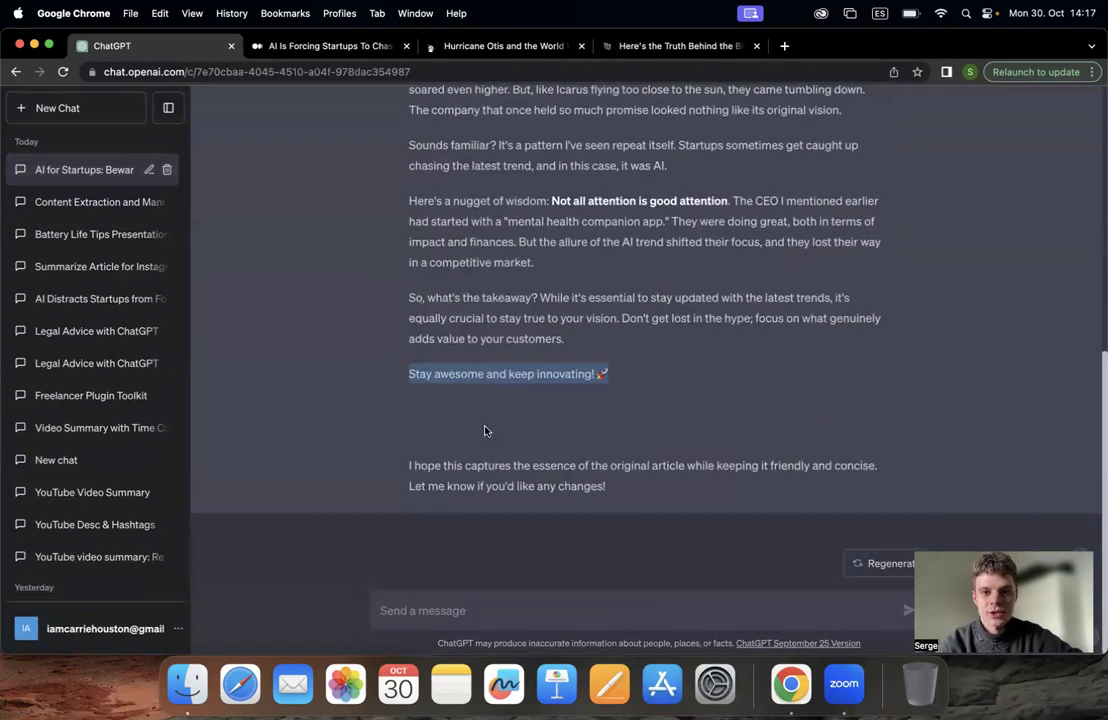
scroll(485, 430, "up", 3)
- Start a new chat and paste the web address of the New Yorker article "Hurricane Otis and the World We Live In Now" into the message
left_click(57, 109)
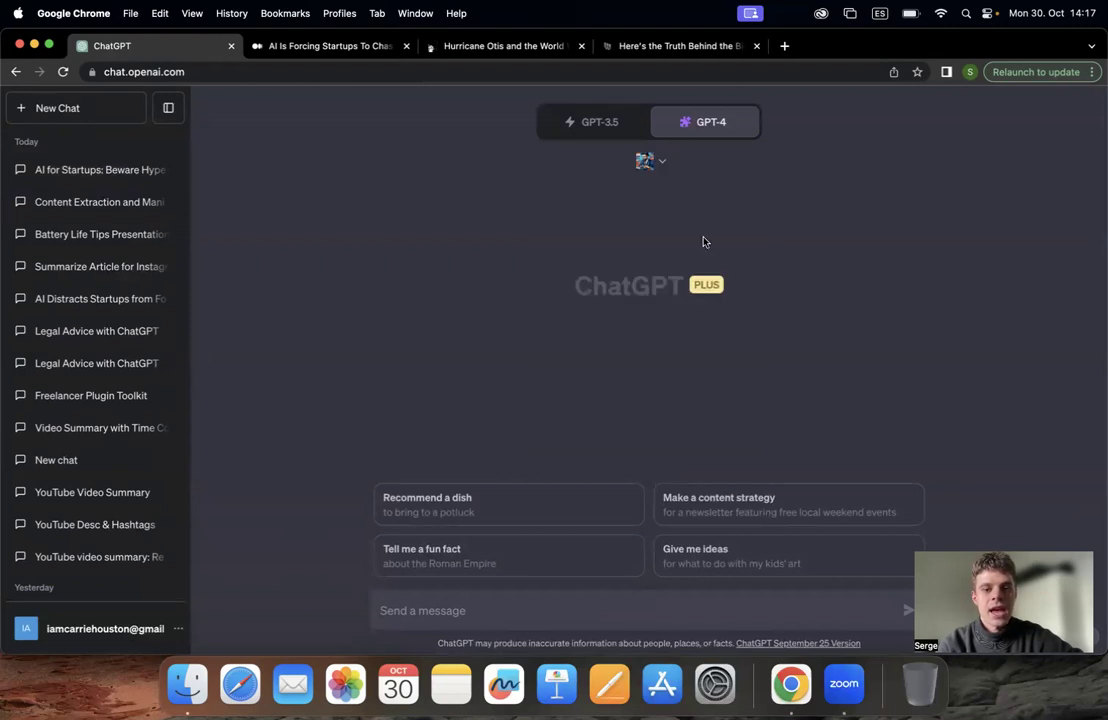
left_click(449, 613)
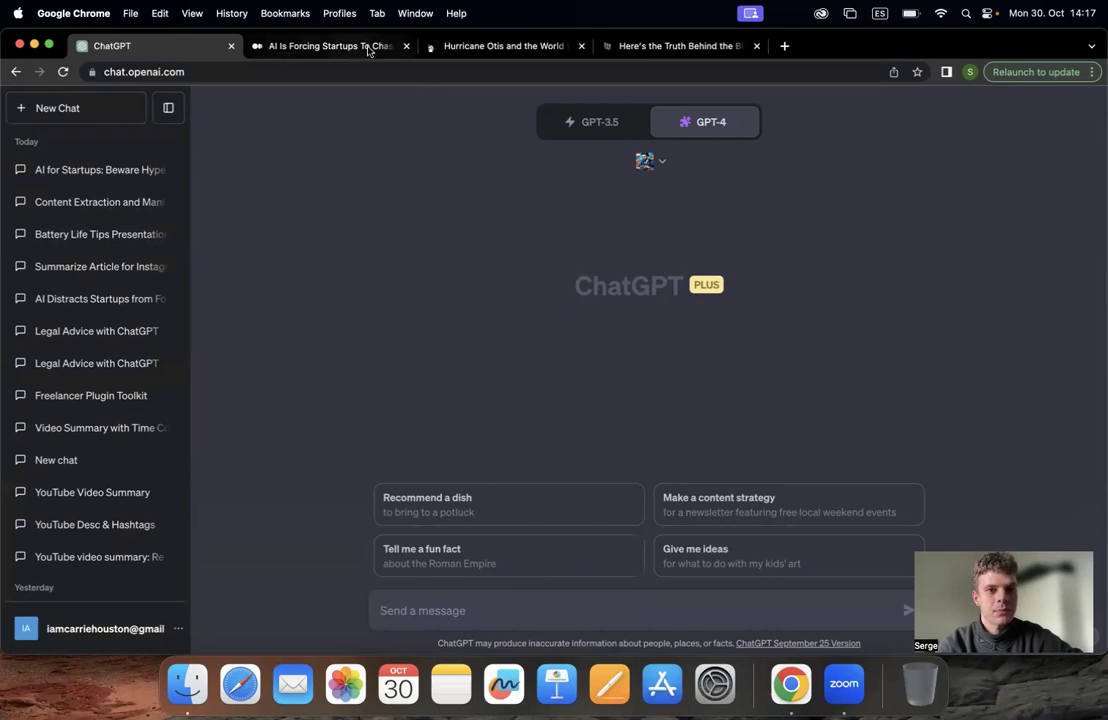
left_click(445, 46)
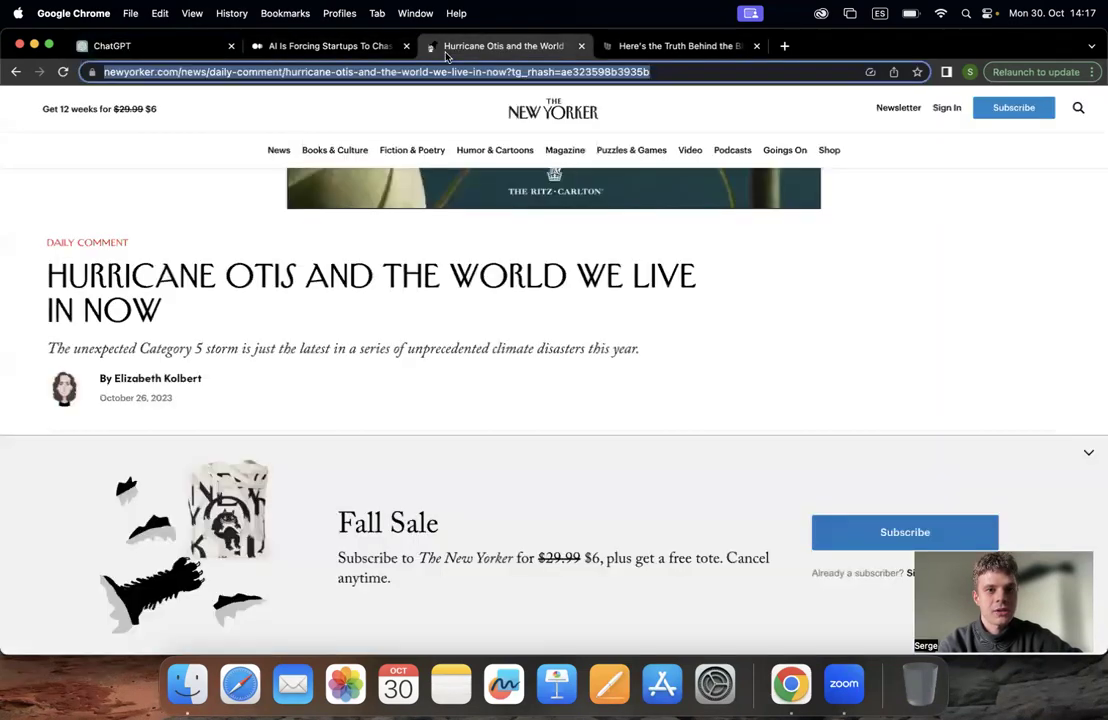
left_click(212, 72)
left_click(199, 112)
left_click(166, 71)
key("super+c")
left_click(148, 46)
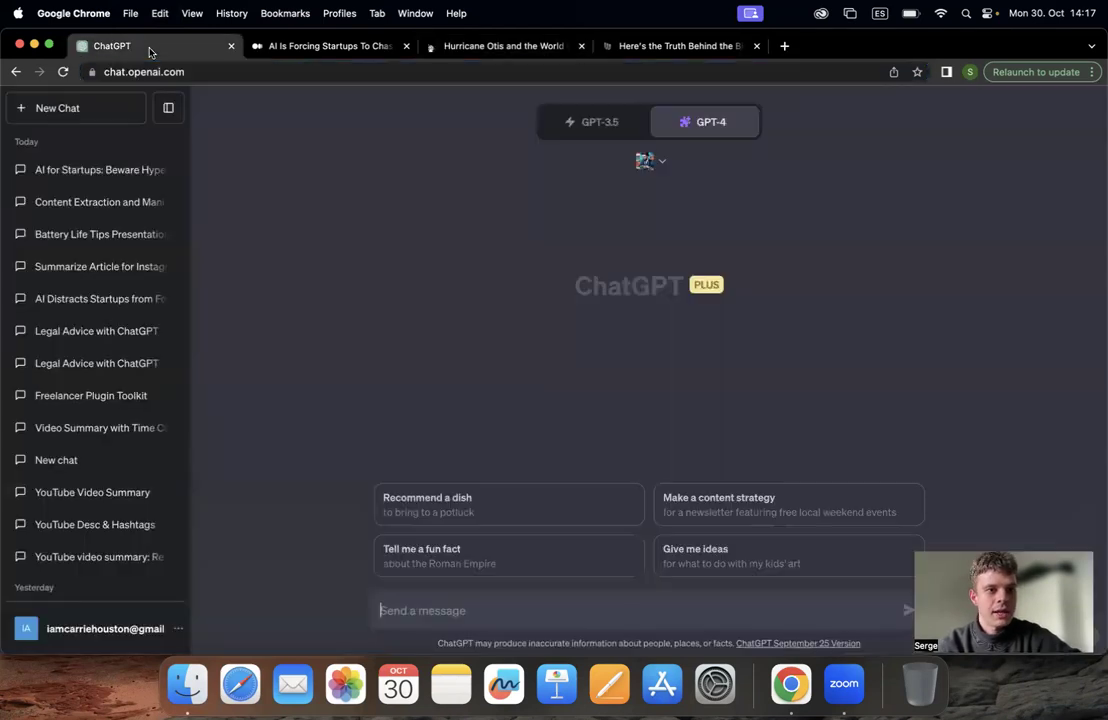
key("super+v")
key("shift+Return")
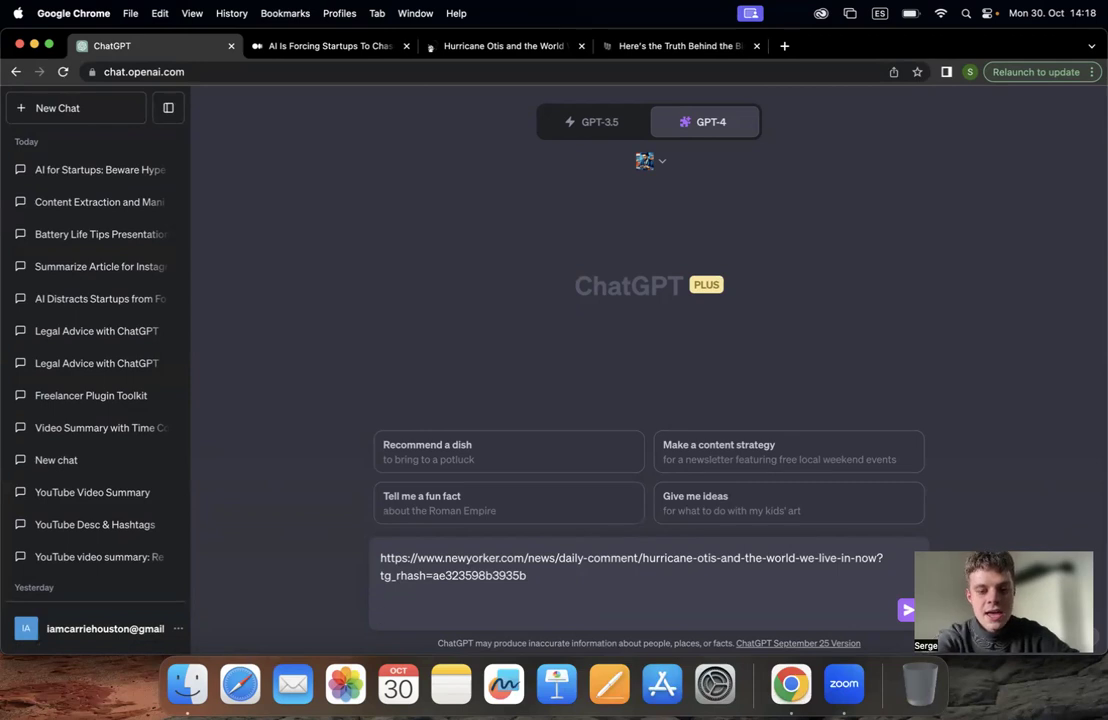
- Below the article link, write "I need a short IG post copy to give an idea of the article"
type("I need ")
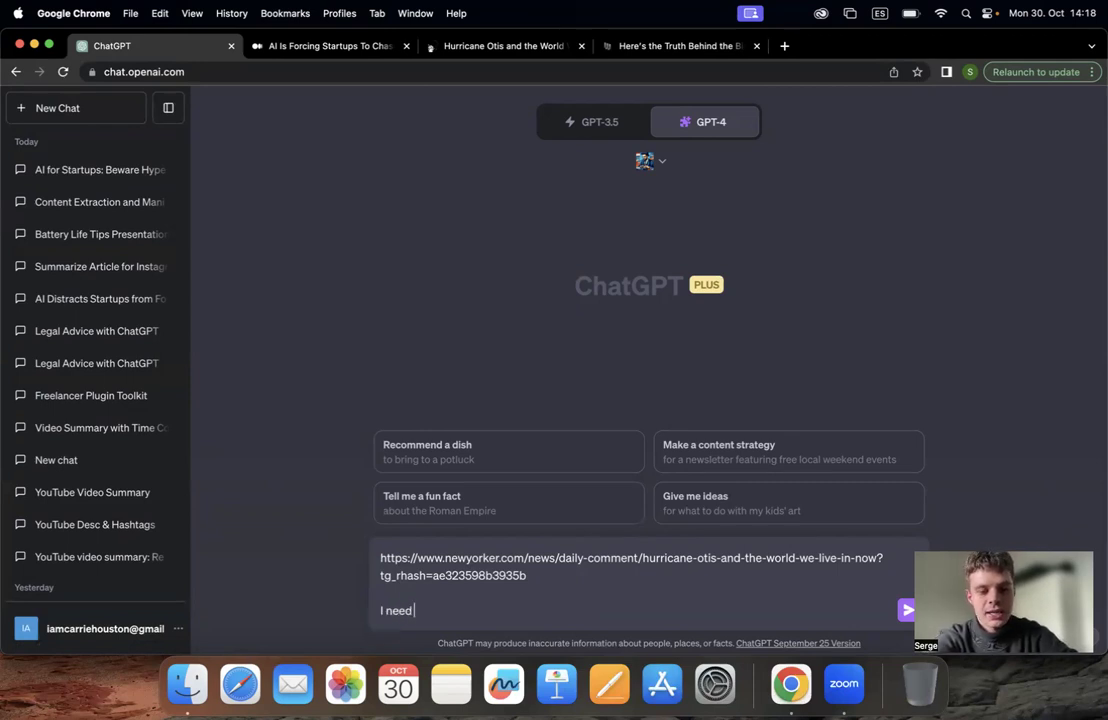
type("a short")
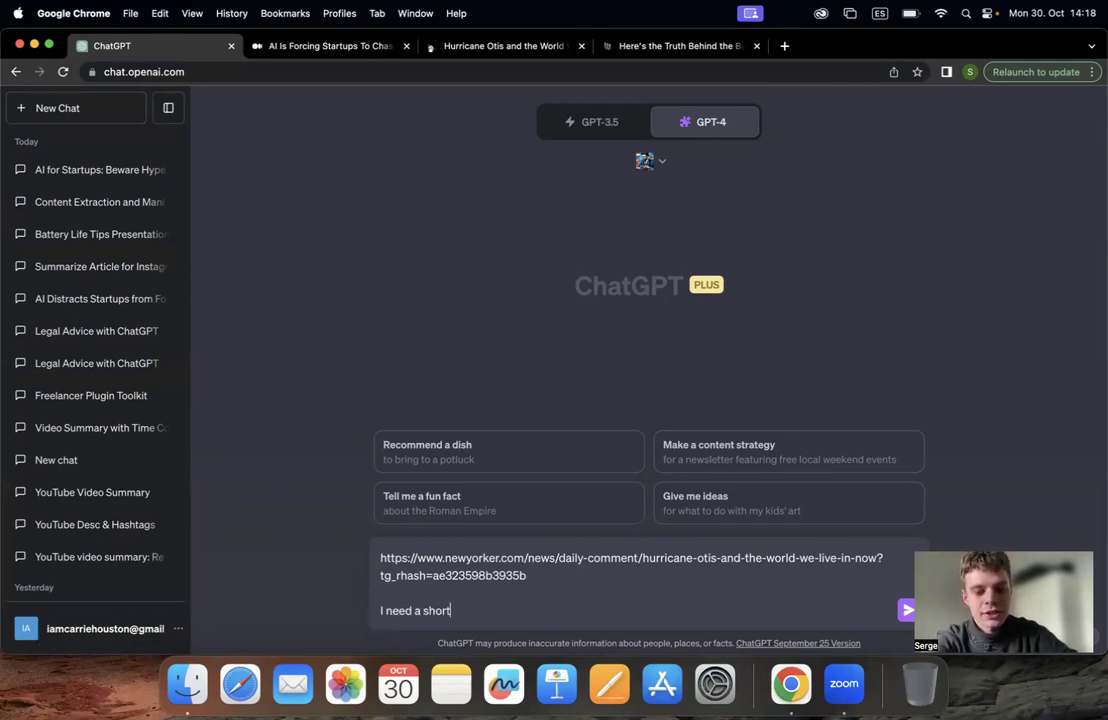
type(" iG post ")
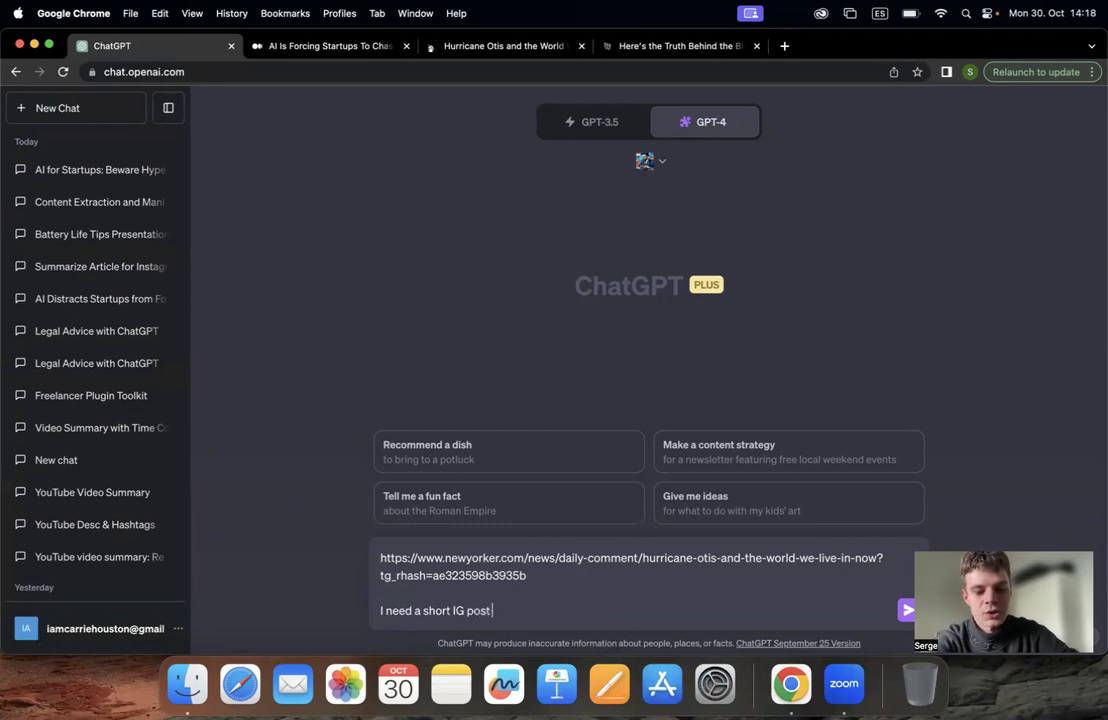
type("copy t")
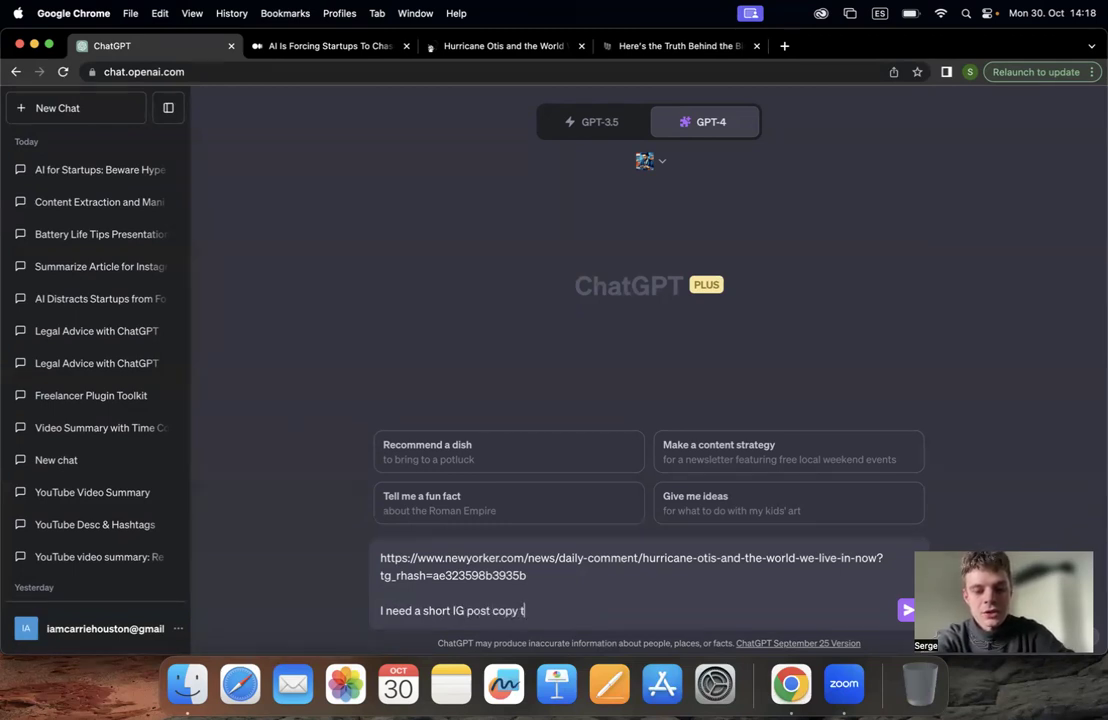
type("o give an i")
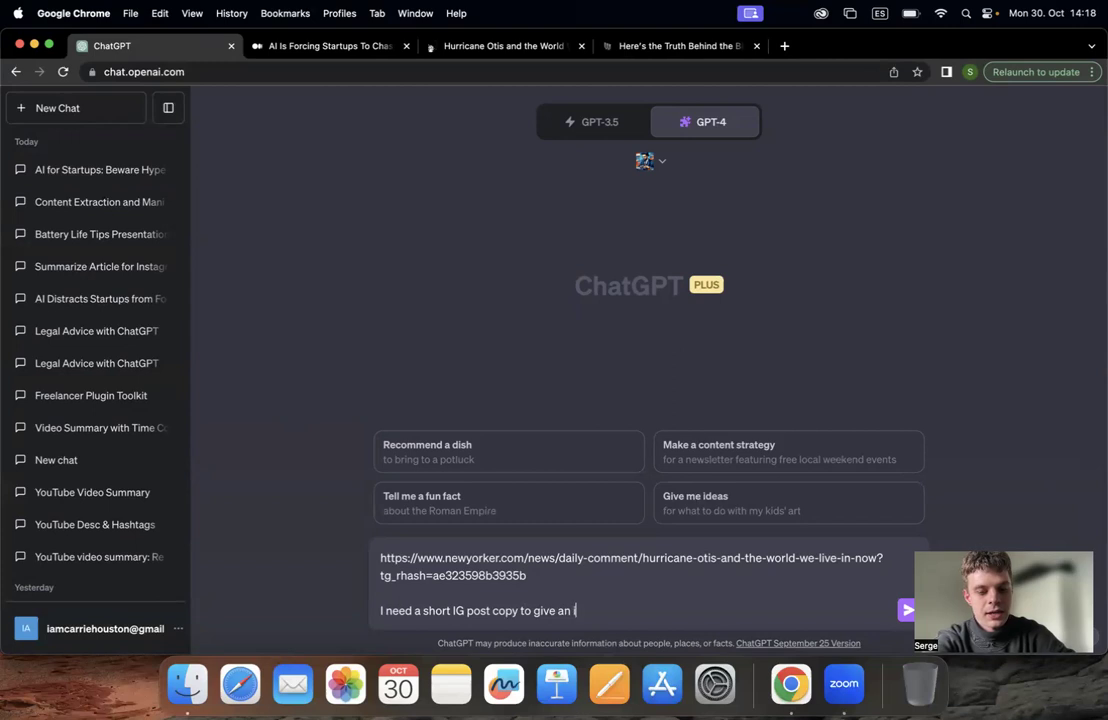
type("dea of the art")
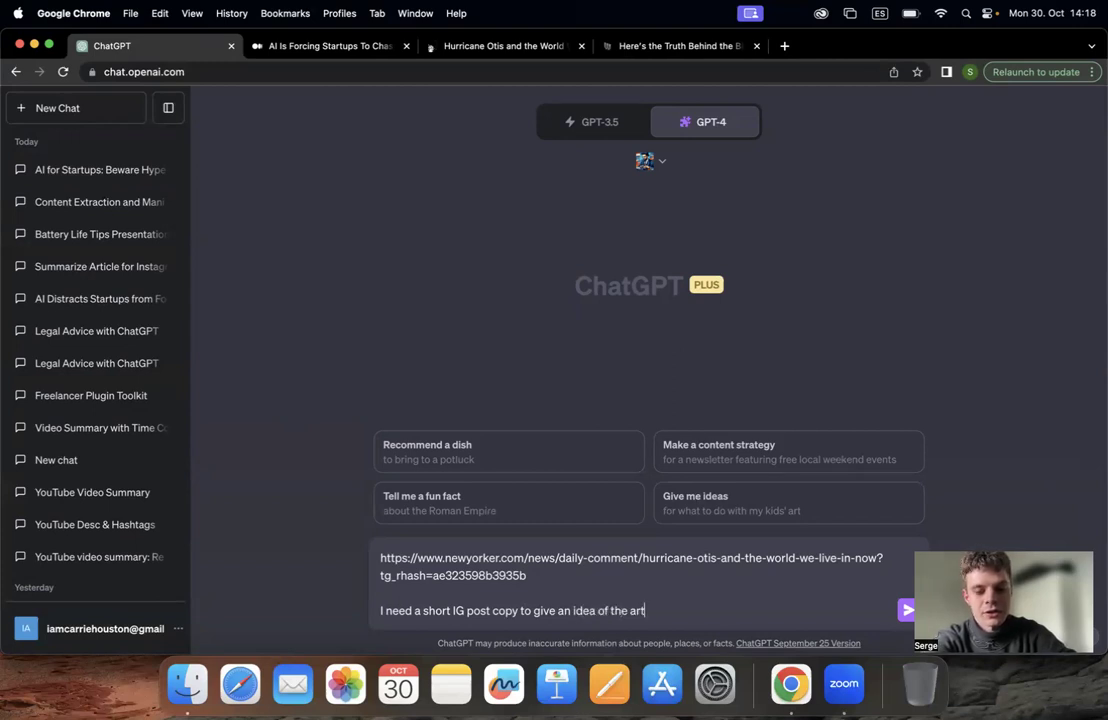
type("icle and leas")
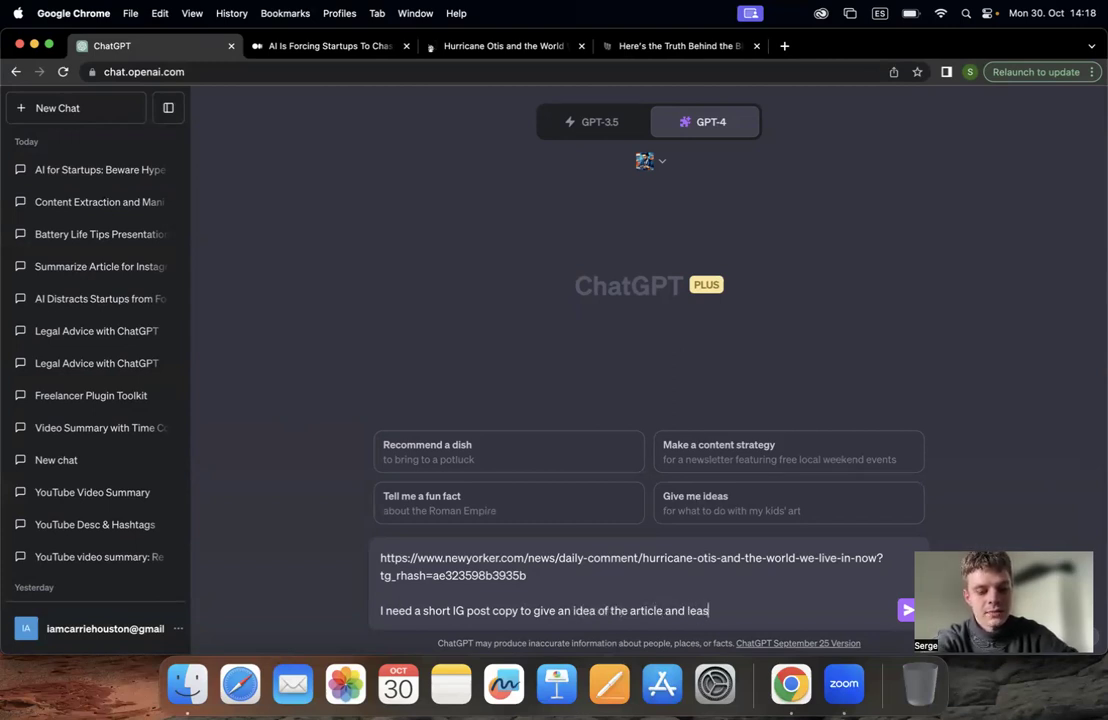
- Complete the prompt with "and lead people to the website to read the full version" and send it
key("BackSpace")
type("d peopl")
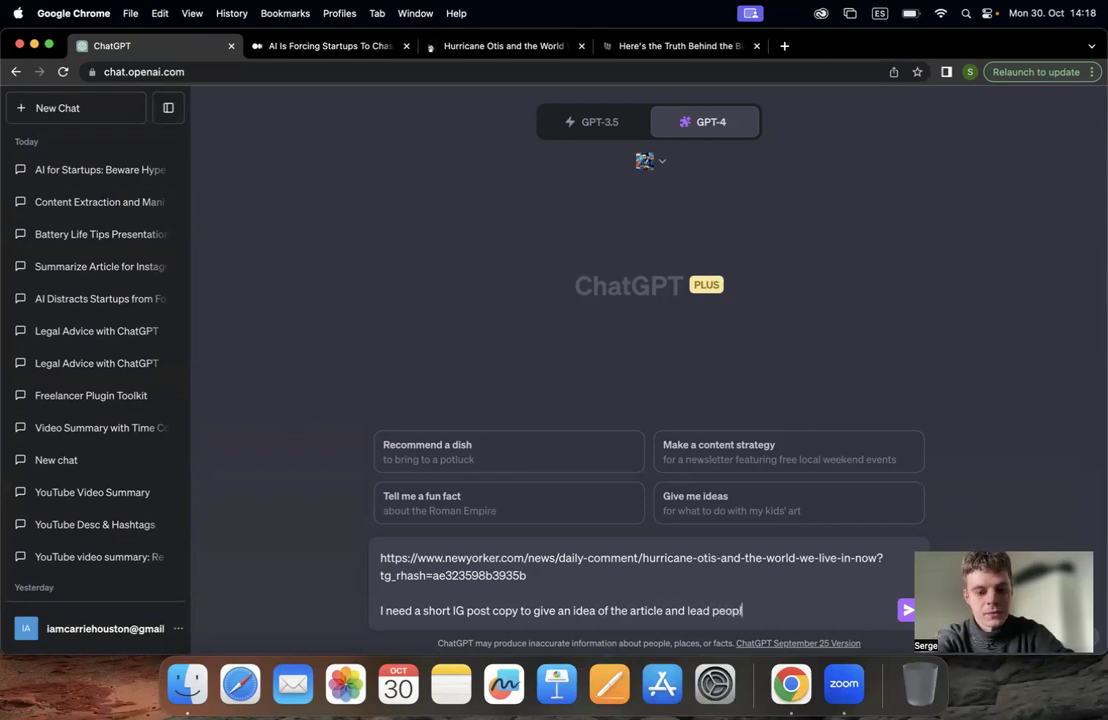
type("e to the wevs")
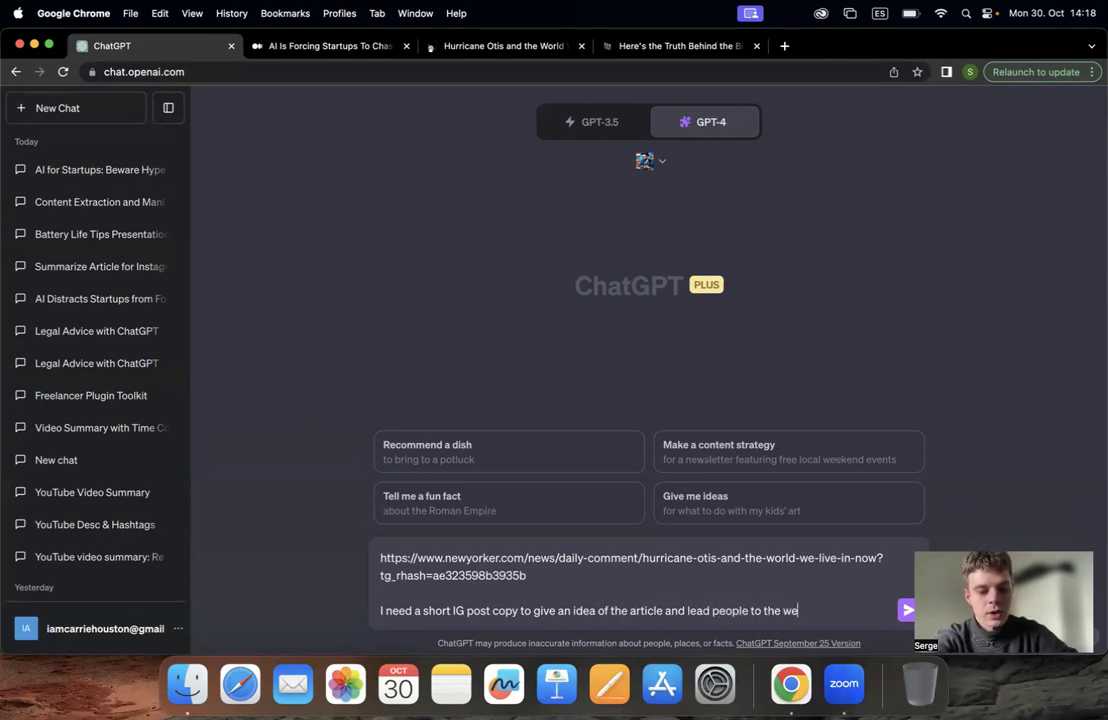
key("BackSpace")
key("BackSpace")
type("bsite to read the full version")
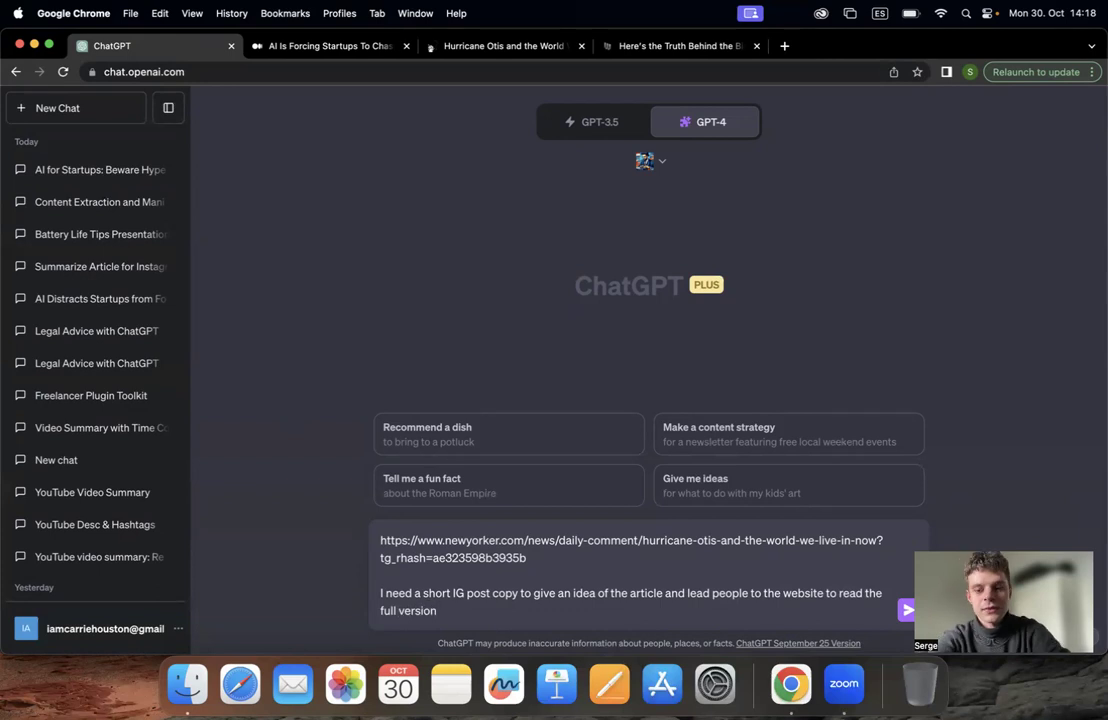
key("Return")
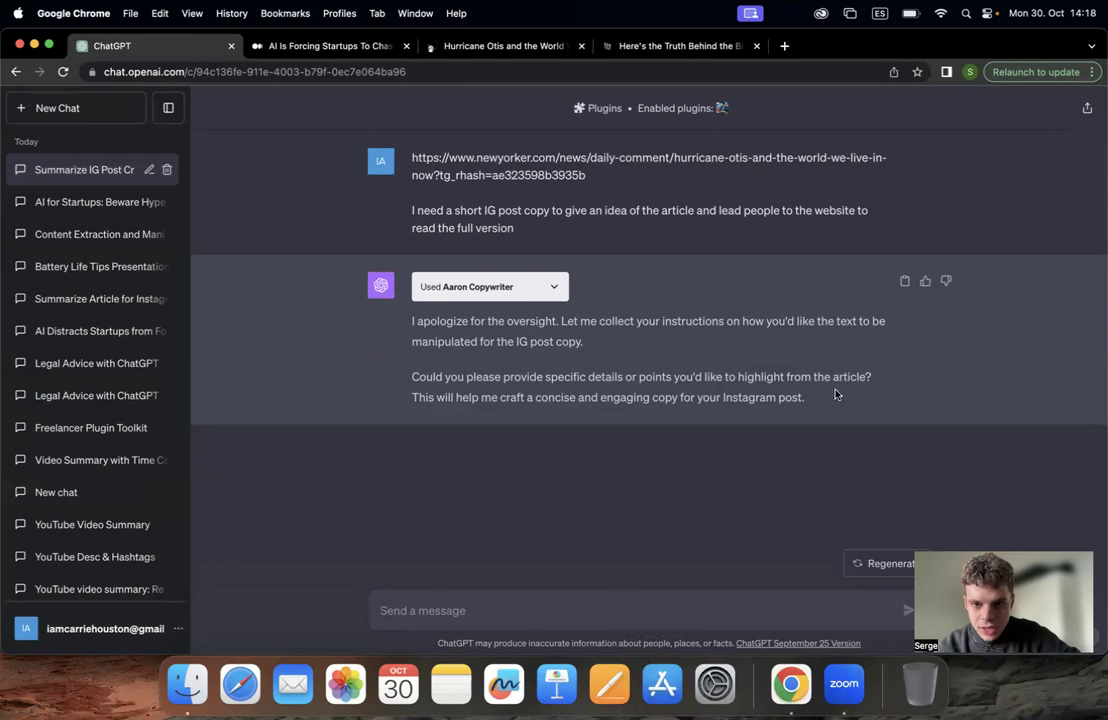
- Answer the question about which article points to highlight by sending "Just the main idea"
type("Jus")
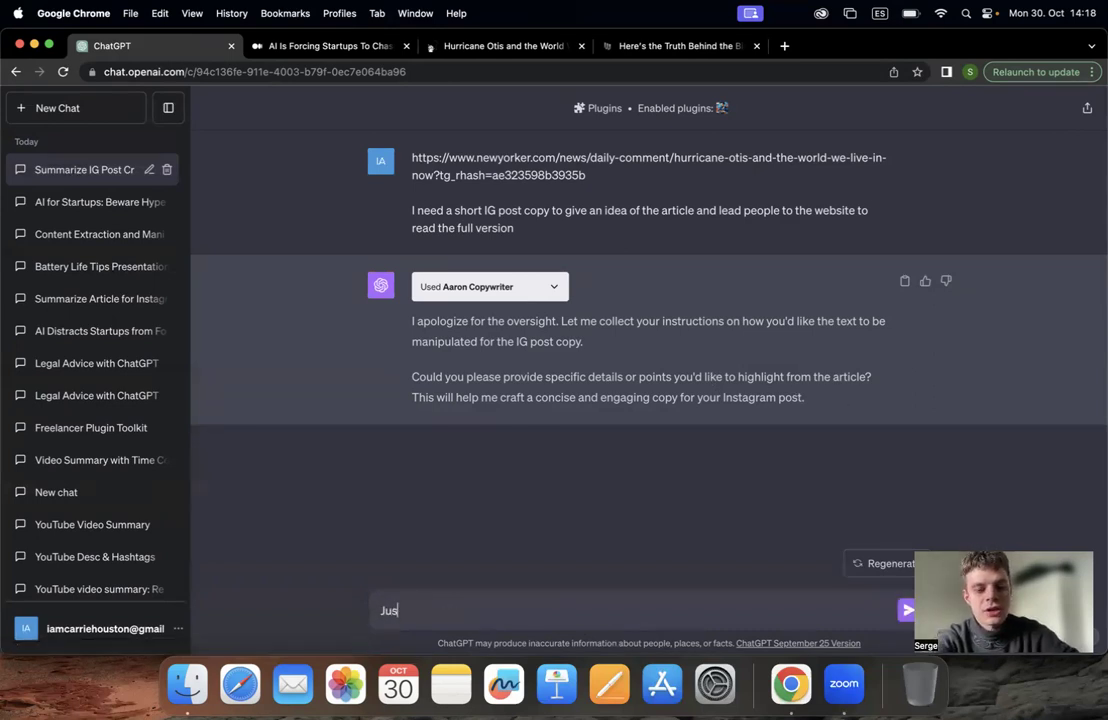
type("t the main idea")
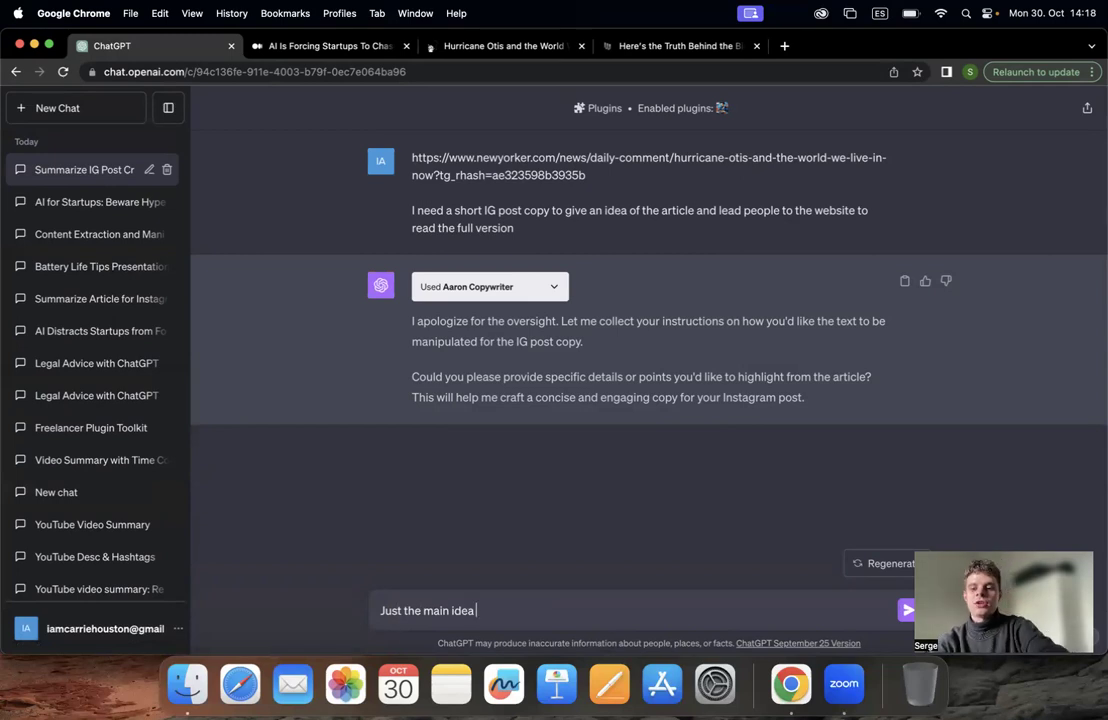
key("Return")
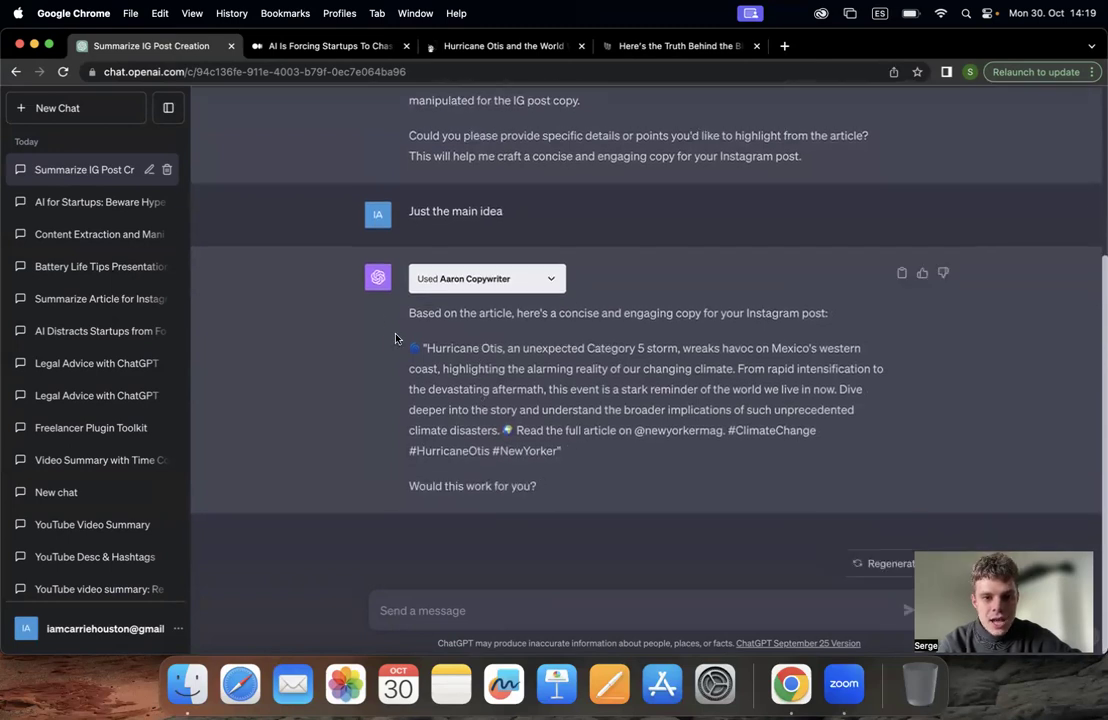
- Review the generated Instagram post copy about Hurricane Otis, from its opening sentence to the call to read the full article
triple_click(416, 347)
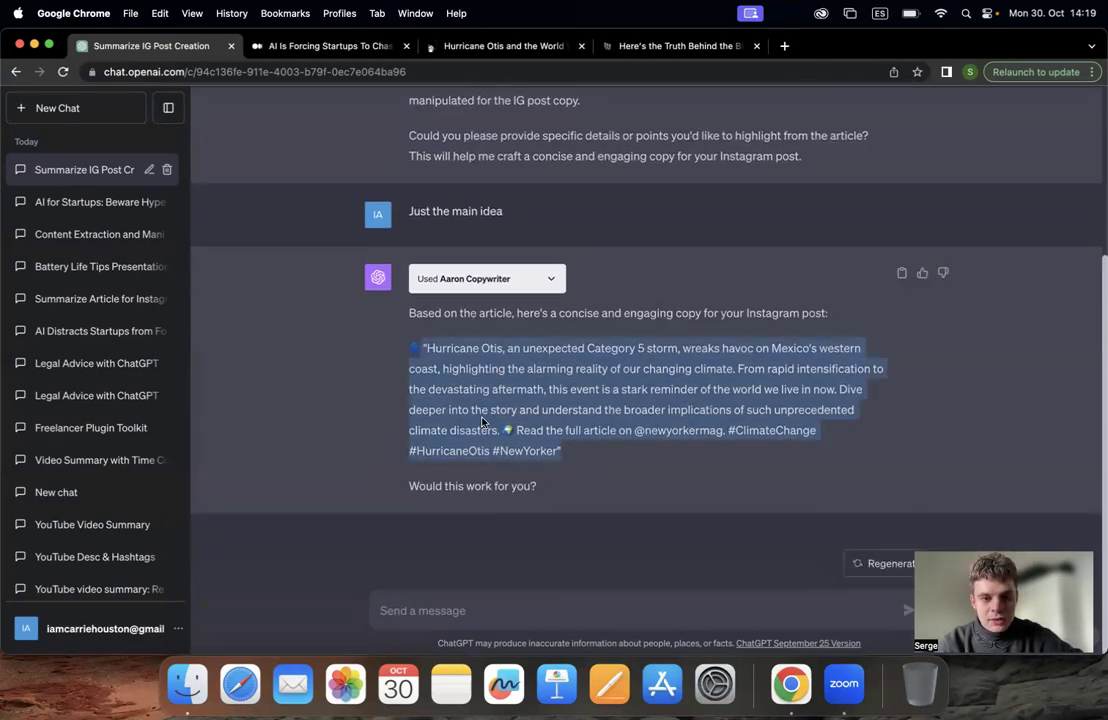
left_click(500, 398)
left_click(457, 610)
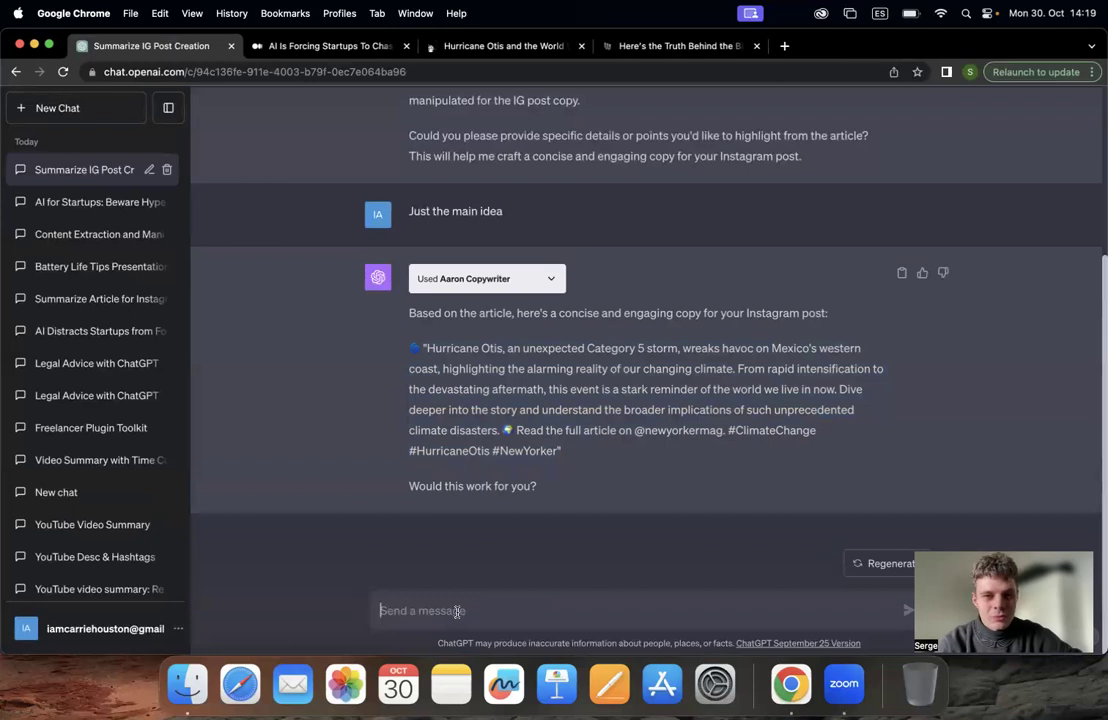
left_click_drag(410, 348, 510, 431)
- Send the follow-up request "Make it a bit shorter" for the Instagram post copy
left_click(503, 613)
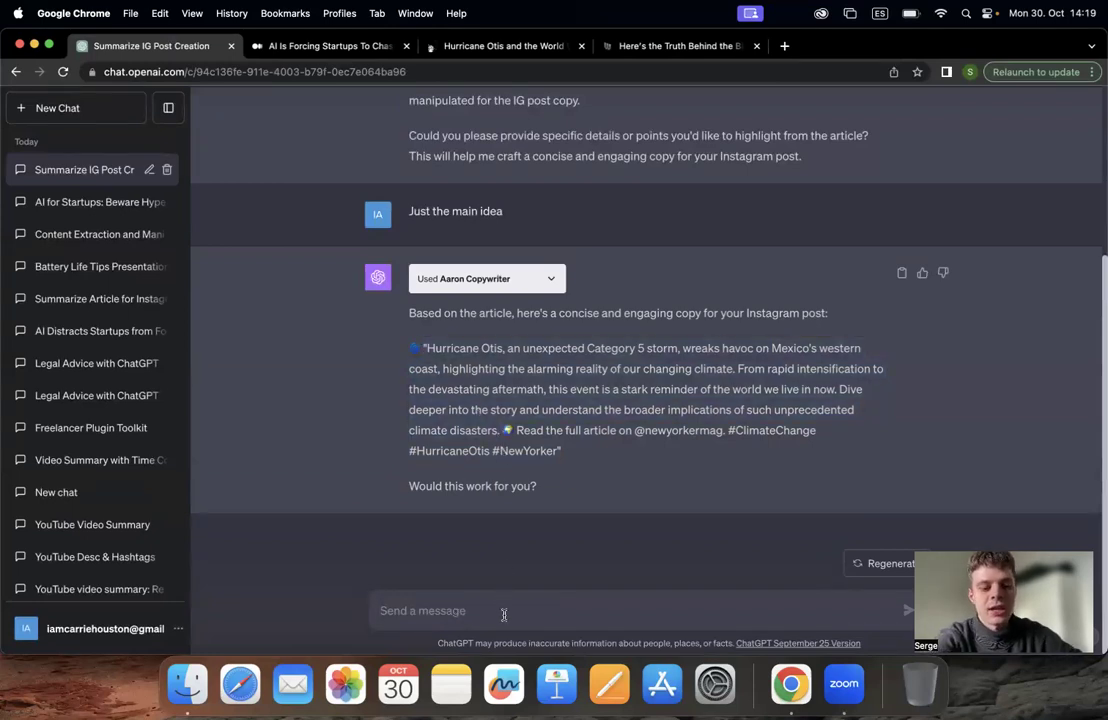
type("Make i")
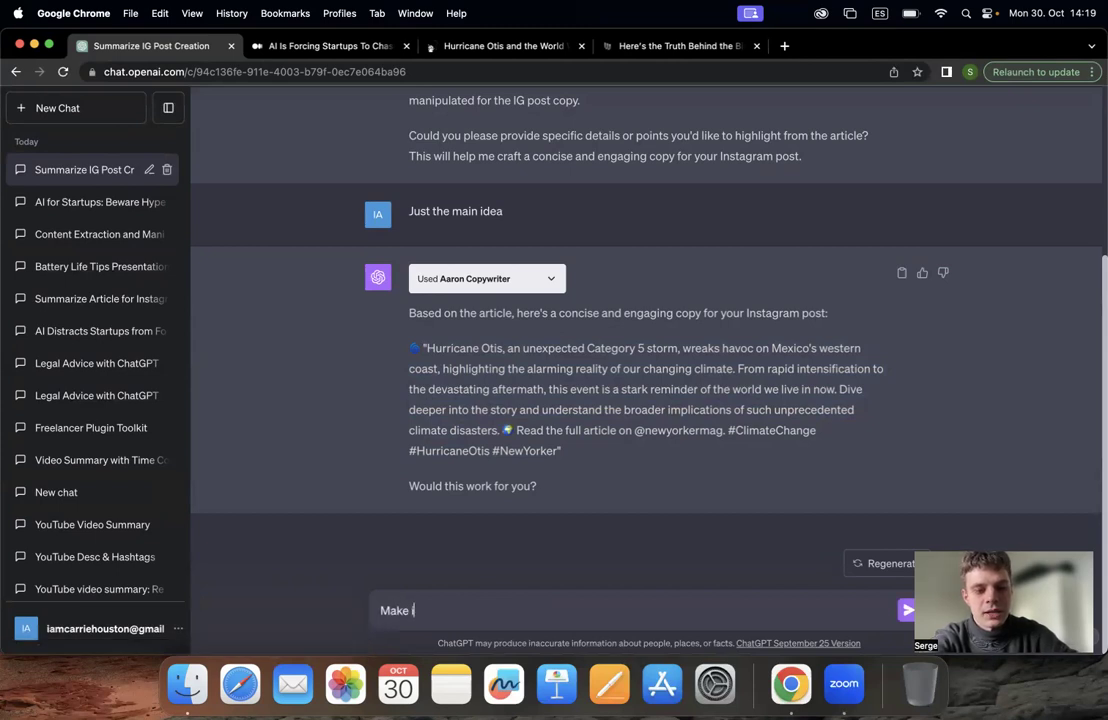
type("t a bit ")
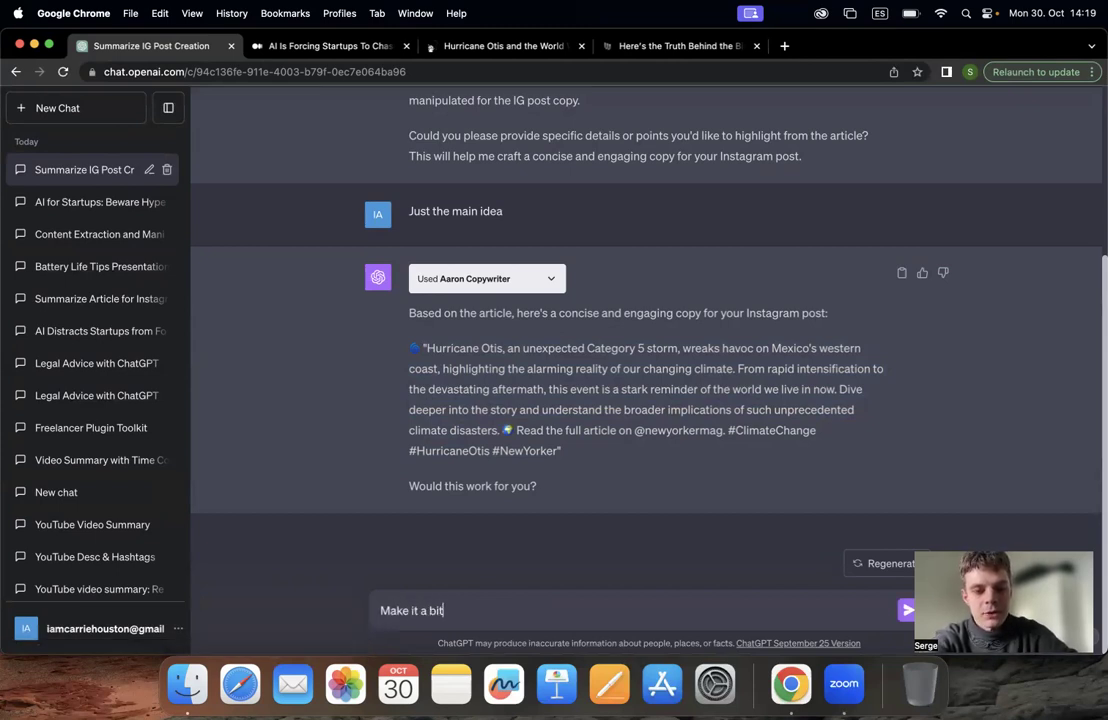
type("shorter")
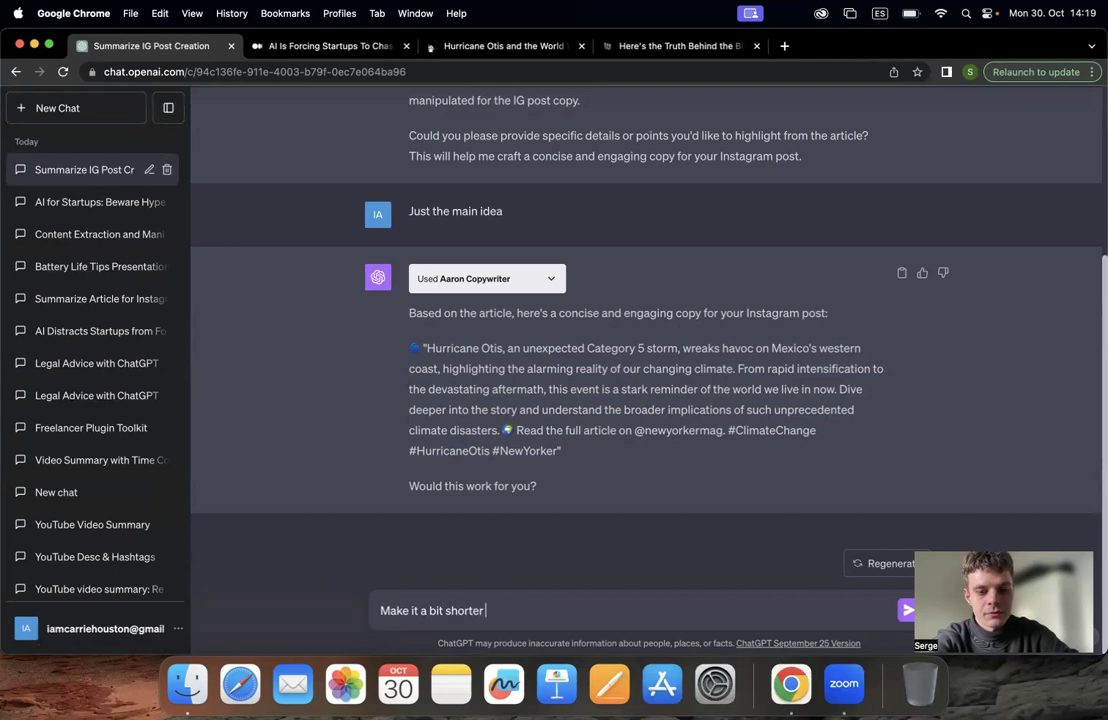
key("Return")
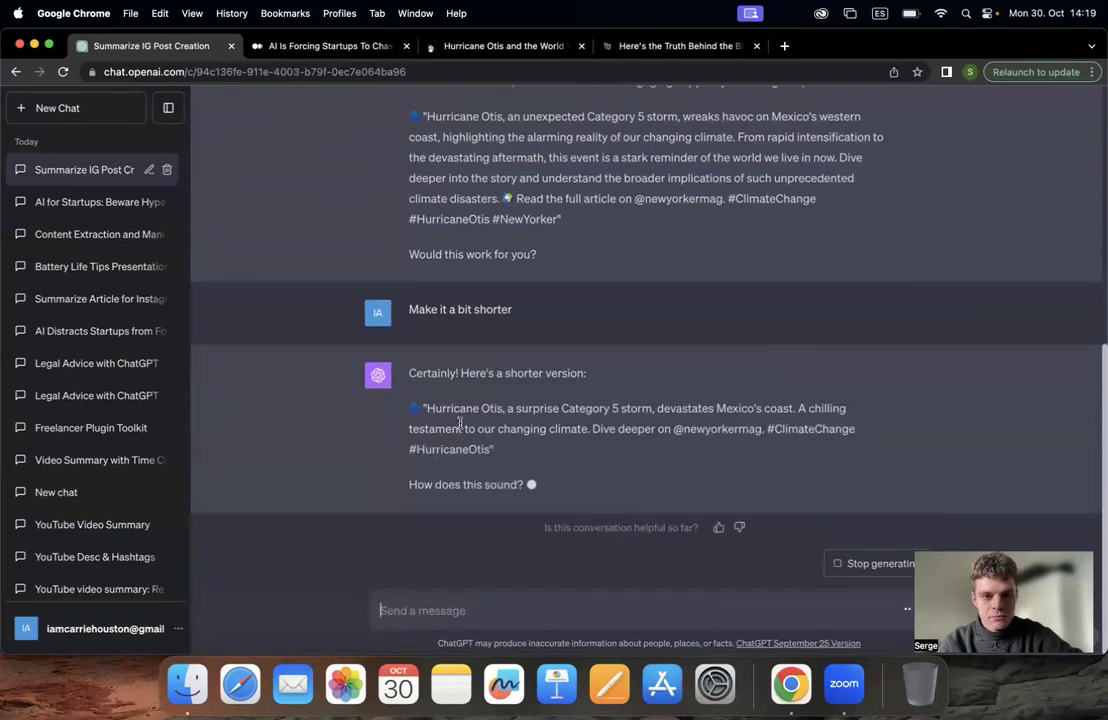
- Review the shortened Instagram post copy and its hashtags
left_click_drag(424, 406, 507, 456)
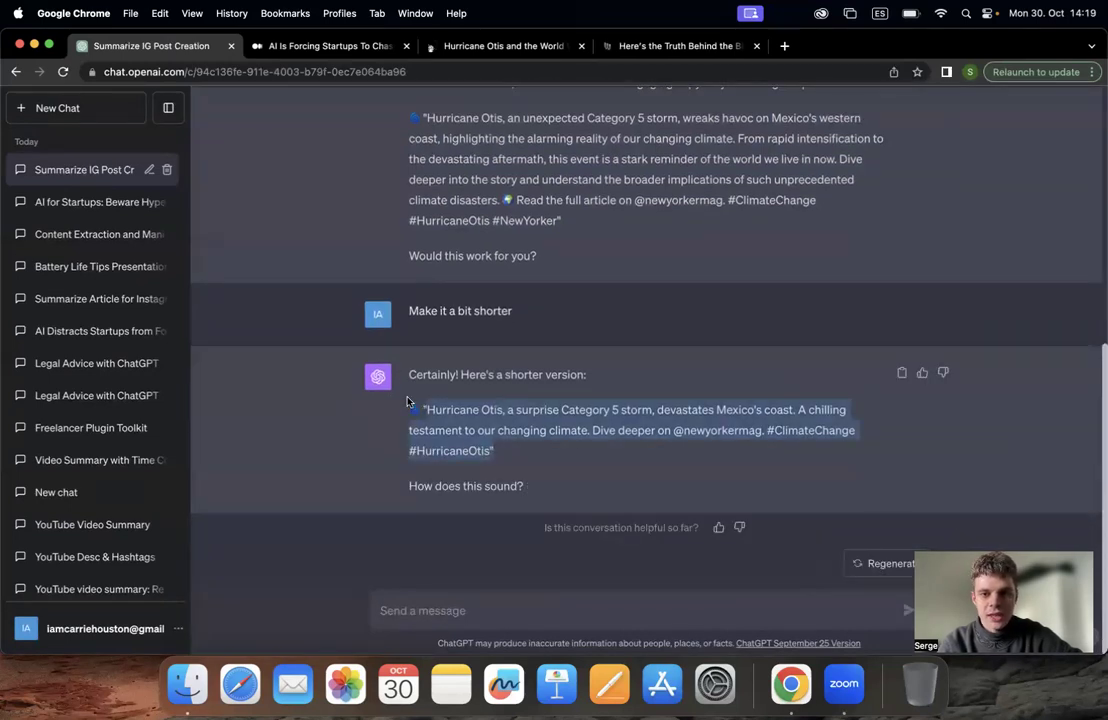
left_click(452, 418)
left_click_drag(423, 408, 594, 428)
left_click(564, 425)
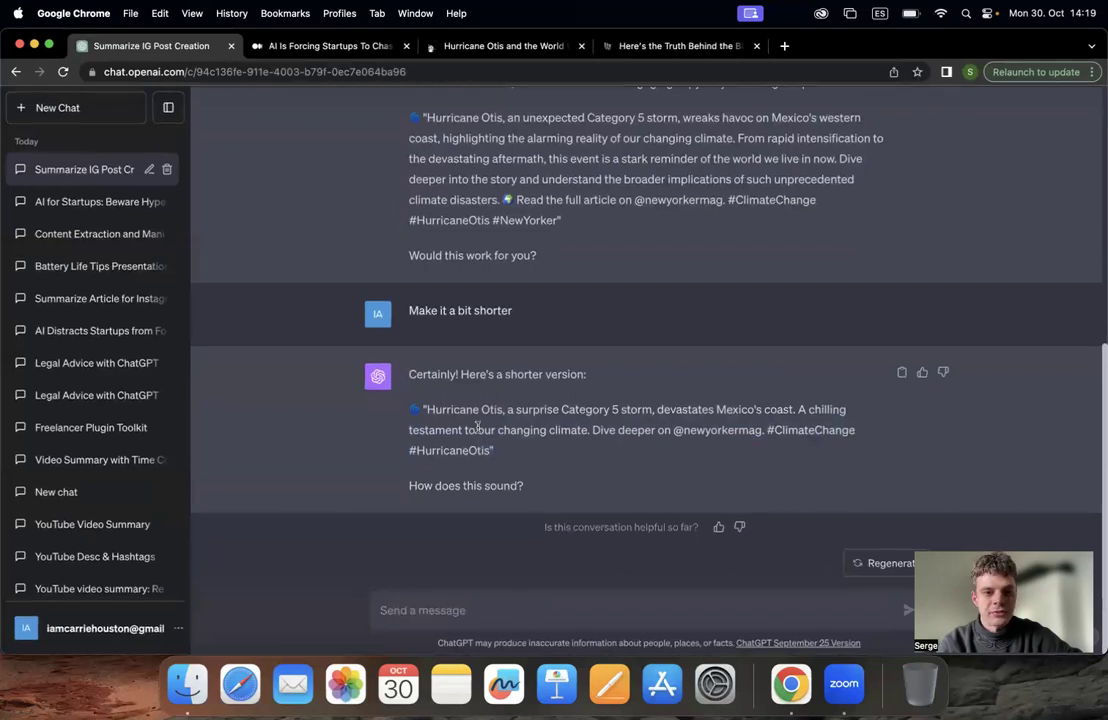
- Start a new chat and paste the web address of the WIRED article about battery myths into the message
left_click(24, 106)
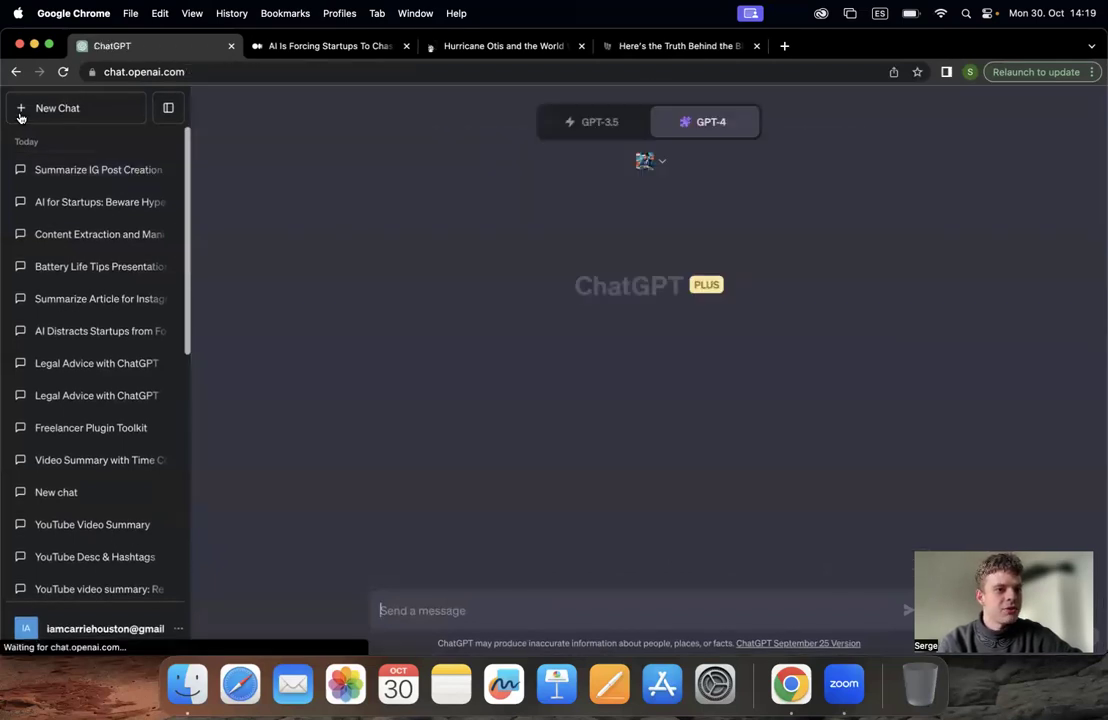
left_click(640, 45)
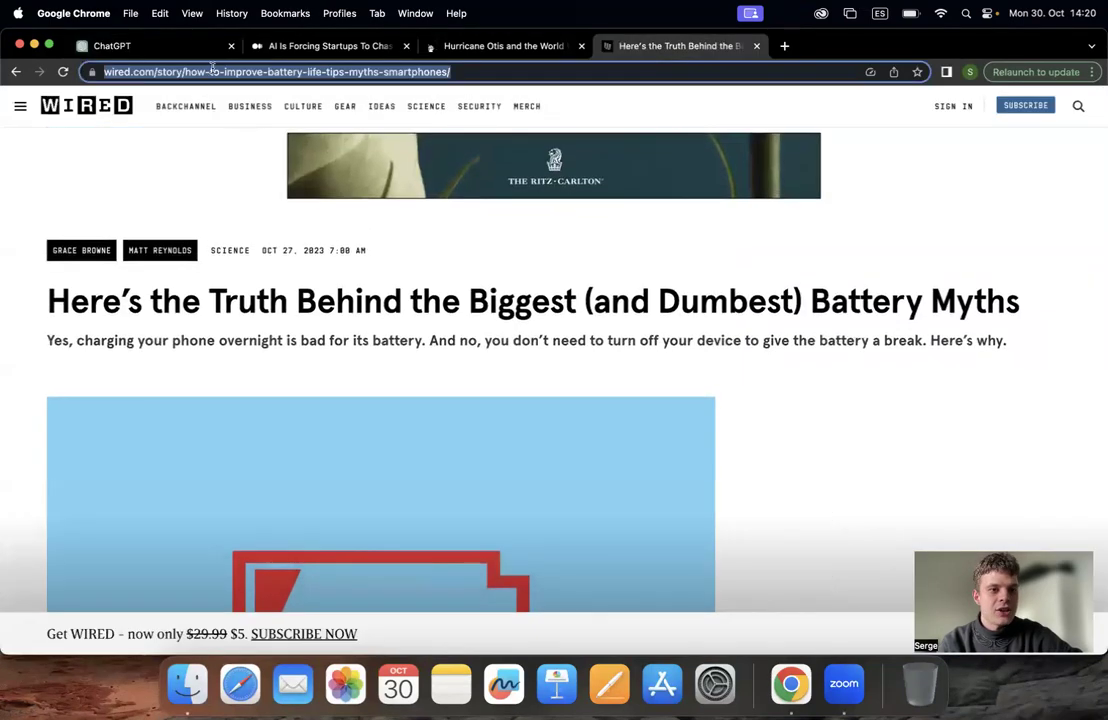
left_click(208, 76)
key("super+a")
key("super+c")
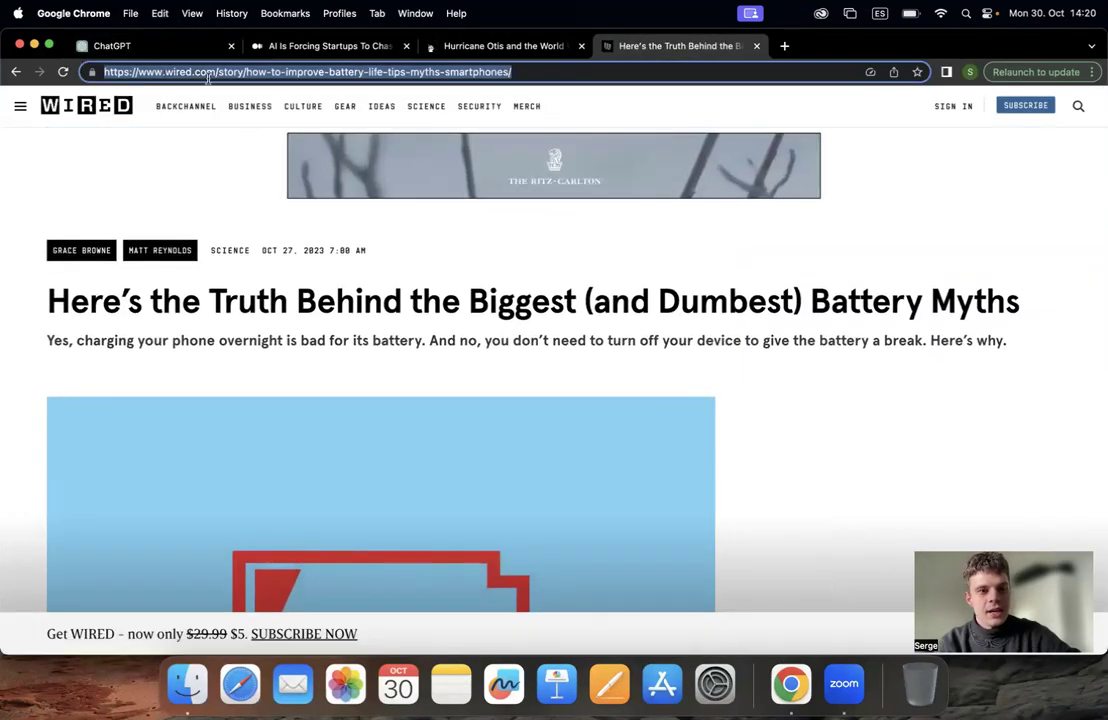
left_click(170, 47)
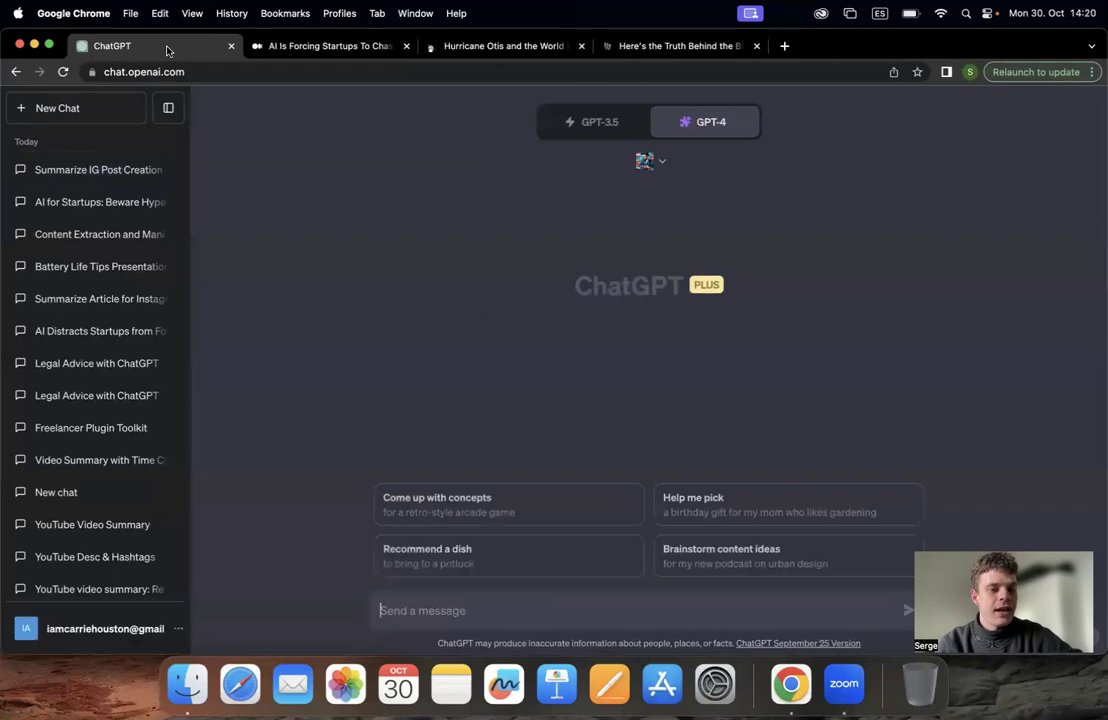
left_click(435, 610)
key("super+v")
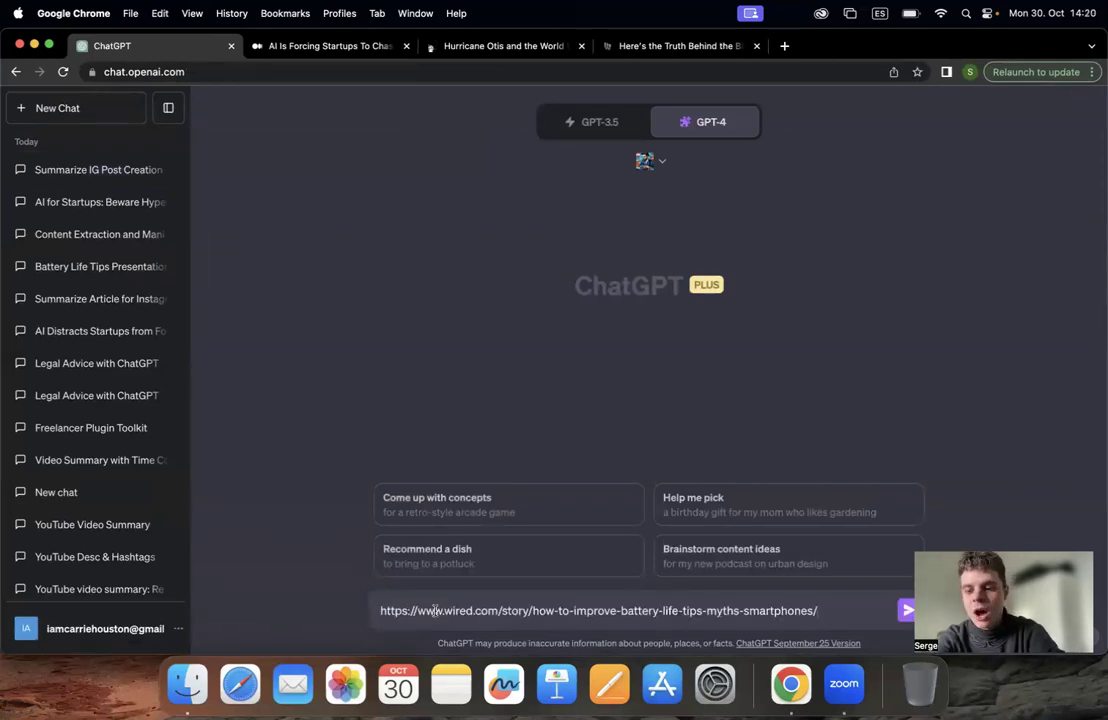
key("shift+Return")
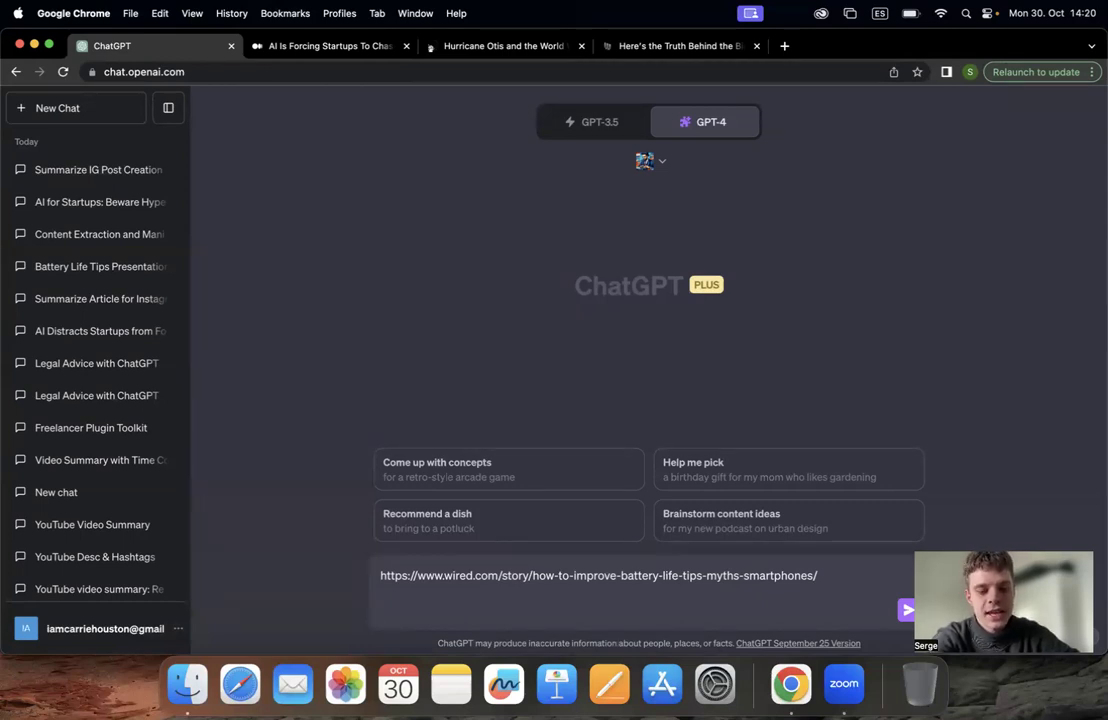
- Add the request "I nedd a presentation structure for 12 slides based on the article" below the article link and send the message
type("In")
type(" nedd a p")
type("resentation s")
type("tructur")
type("e for 12 sli")
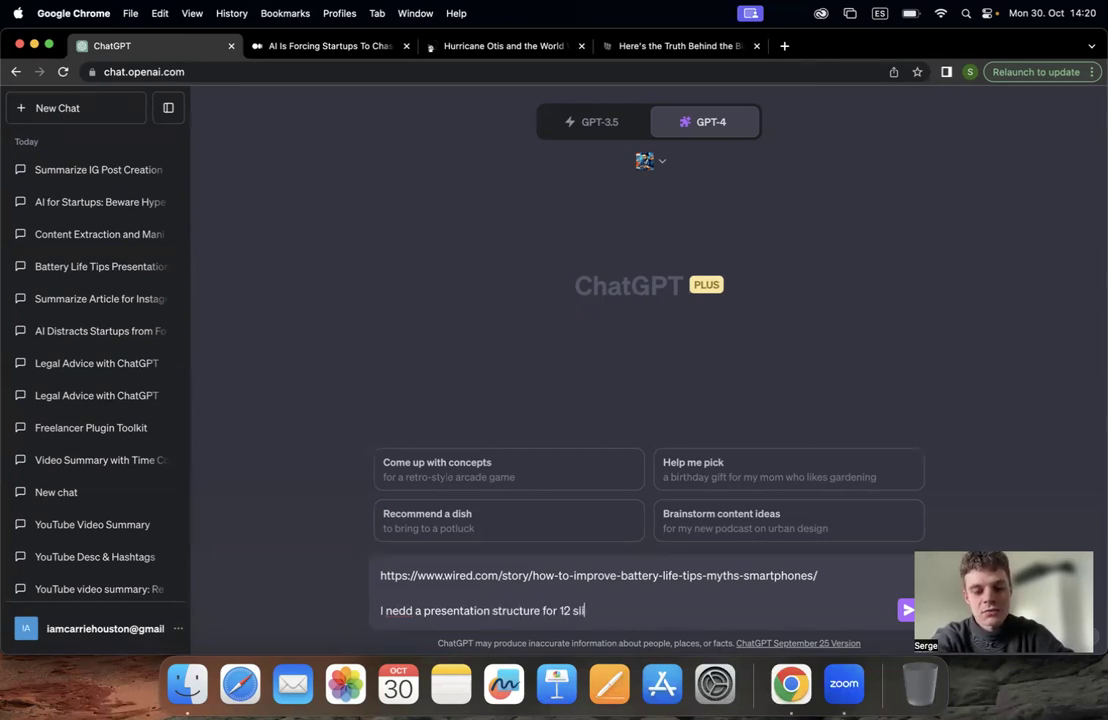
type("des v")
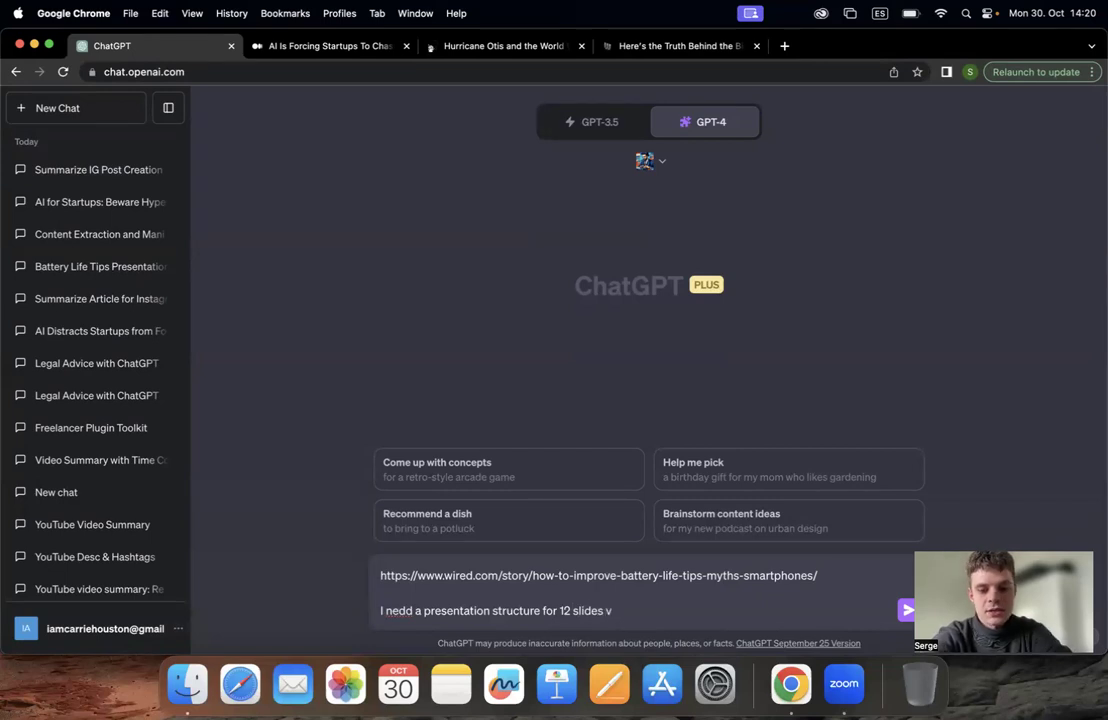
key("BackSpace")
type("based on")
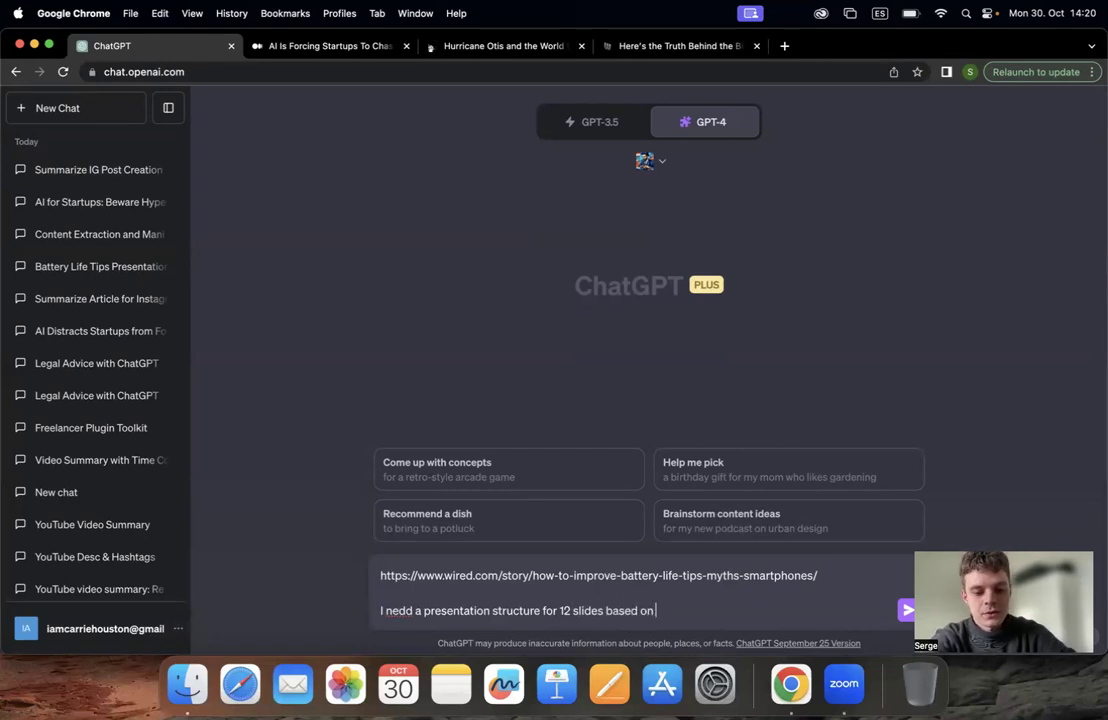
type(" the article")
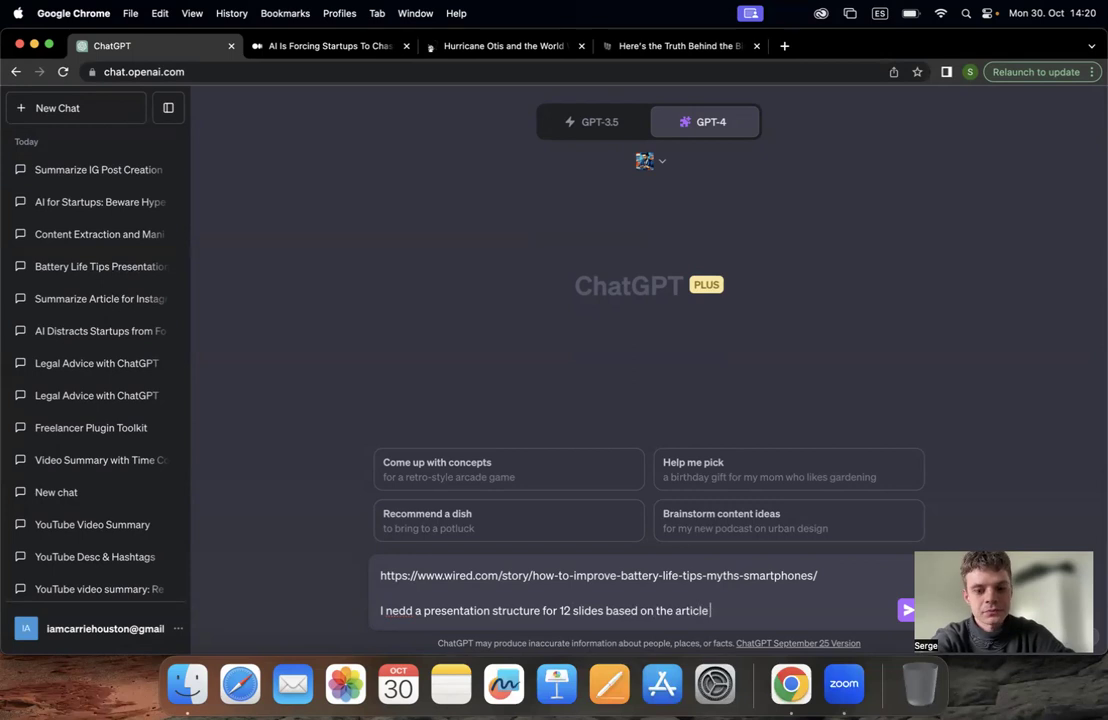
key("Return")
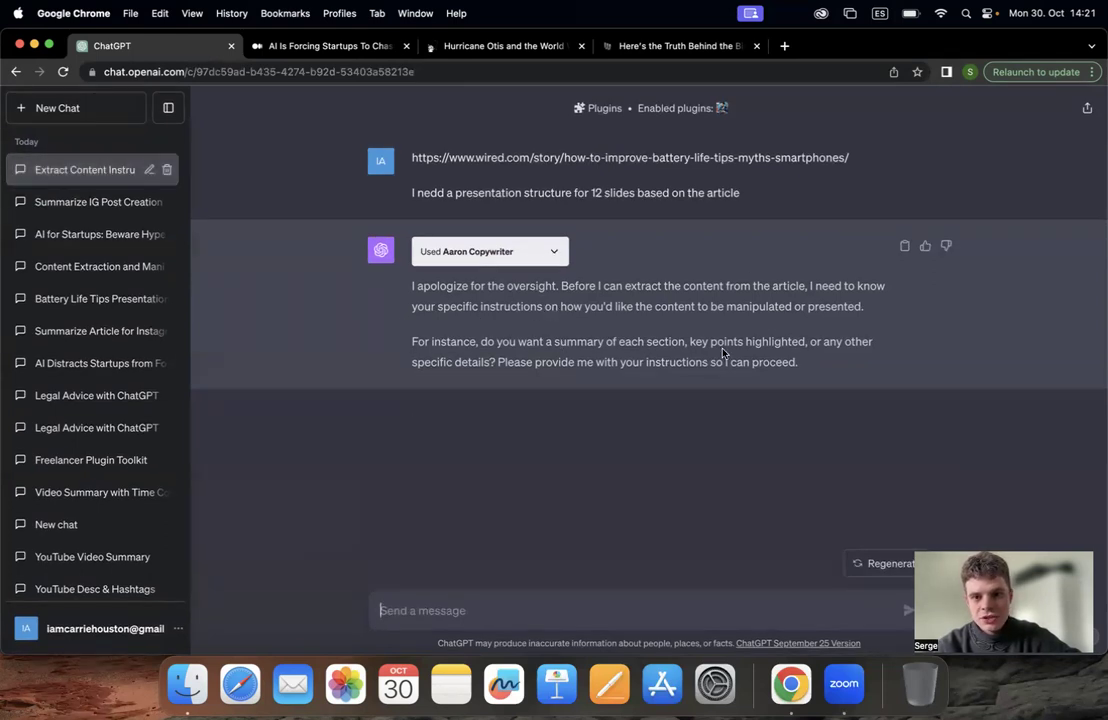
- Reply to the request for instructions with "I want to cover all the main details of the article"
left_click(501, 602)
type("I wan")
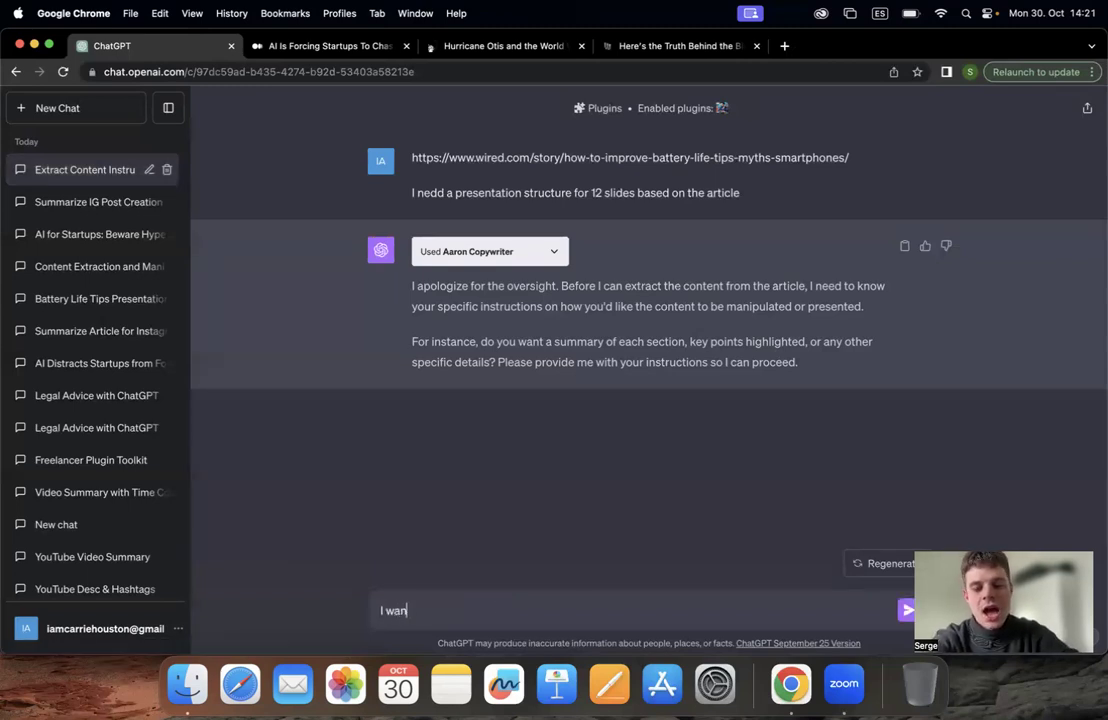
type("t to ")
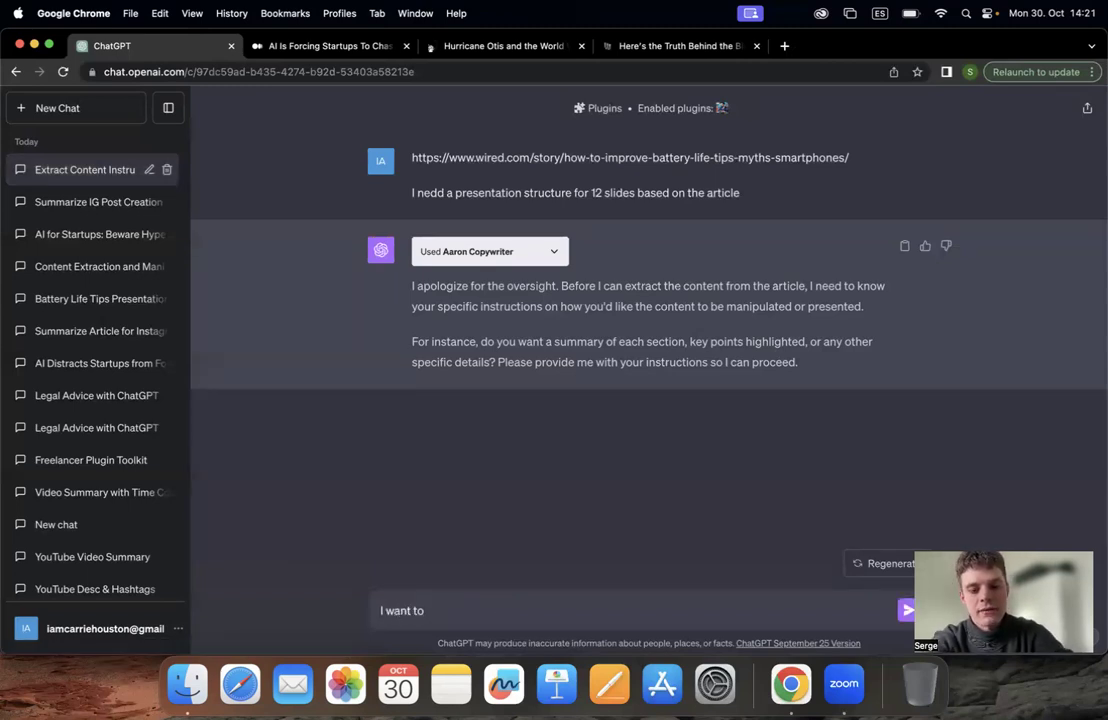
type("covwer ")
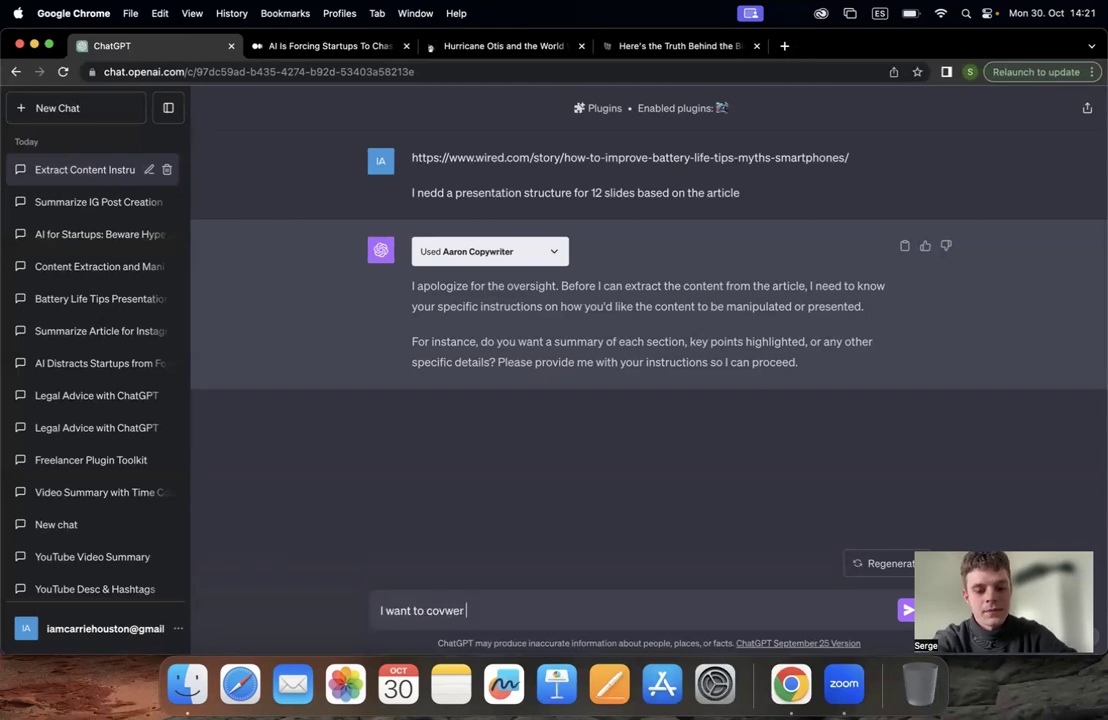
type("all the")
left_click(451, 611)
key("BackSpace")
left_click(539, 611)
type("main det")
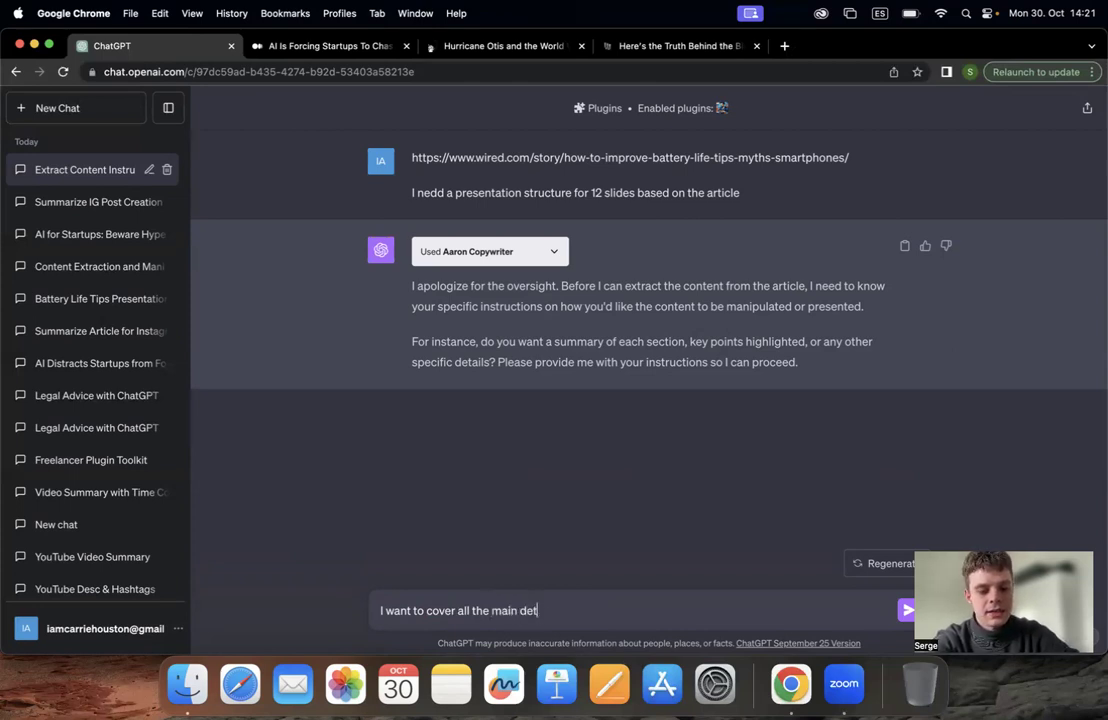
type("ails of the ar")
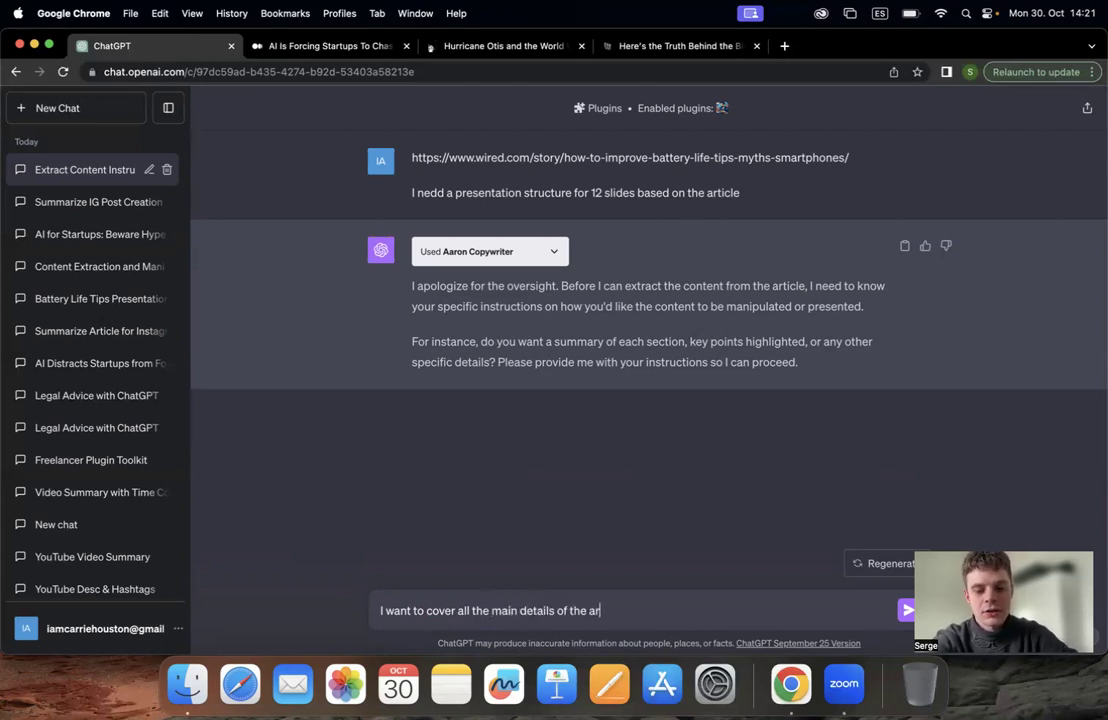
type("ticle an")
key("BackSpace")
key("BackSpace")
key("BackSpace")
key("Return")
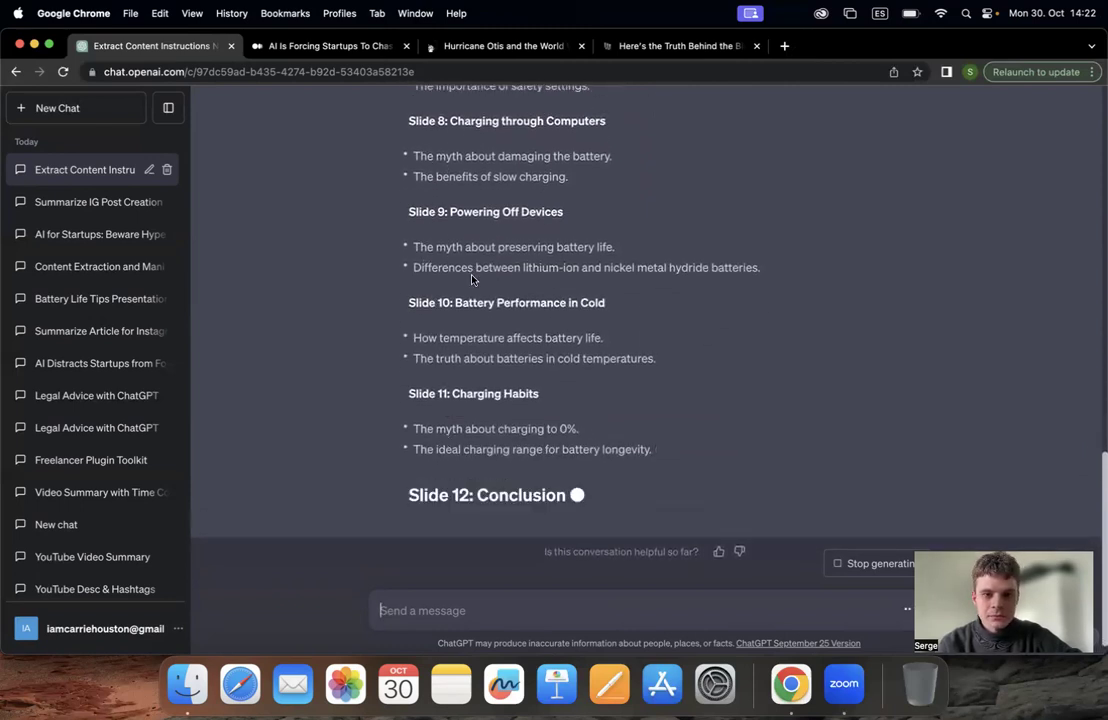
- Review the generated 12-slide presentation structure on battery myths, from the title slide to the conclusion
scroll(444, 440, "up", 10)
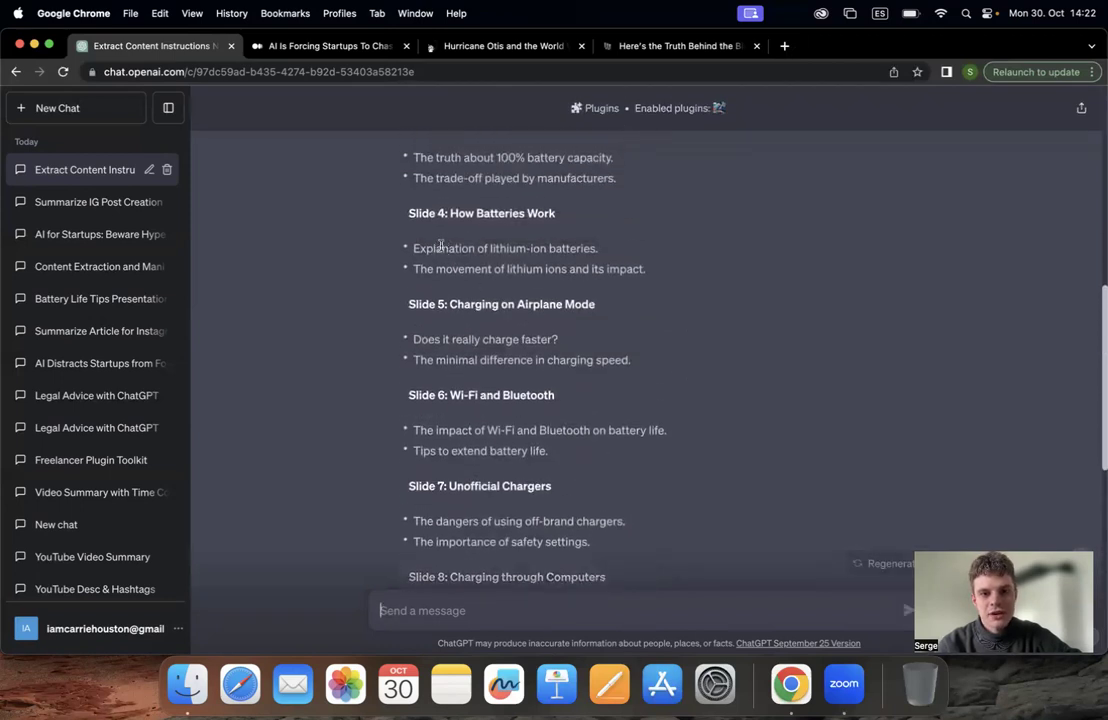
scroll(465, 321, "down", 5)
scroll(495, 412, "down", 2)
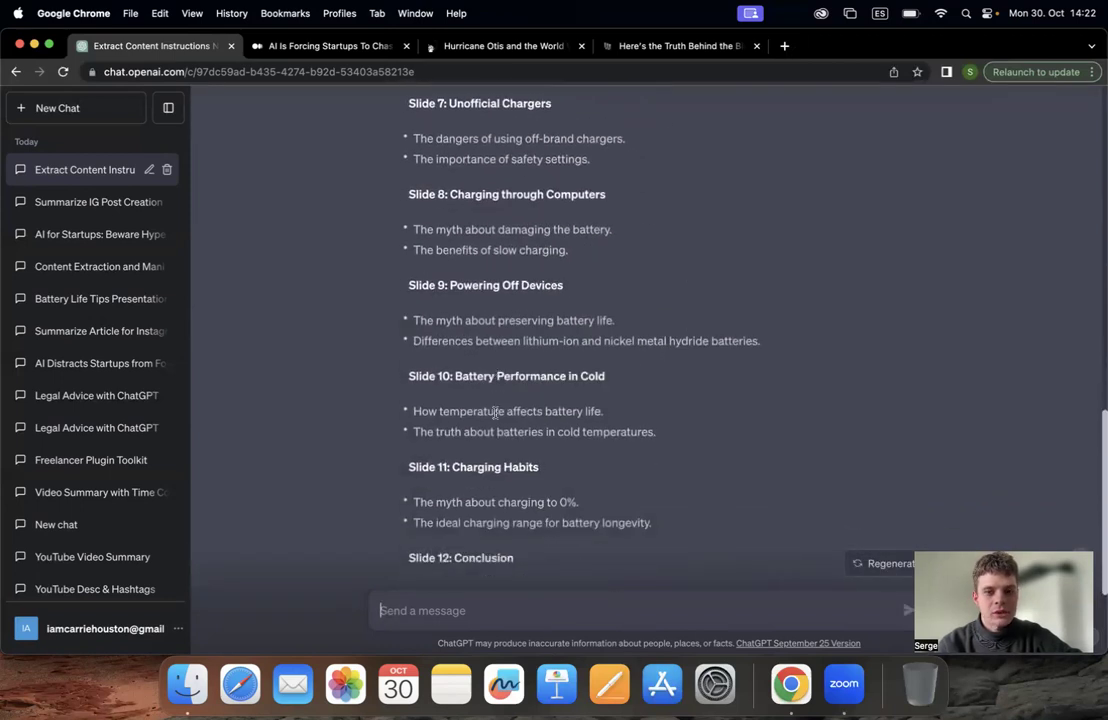
scroll(495, 412, "down", 4)
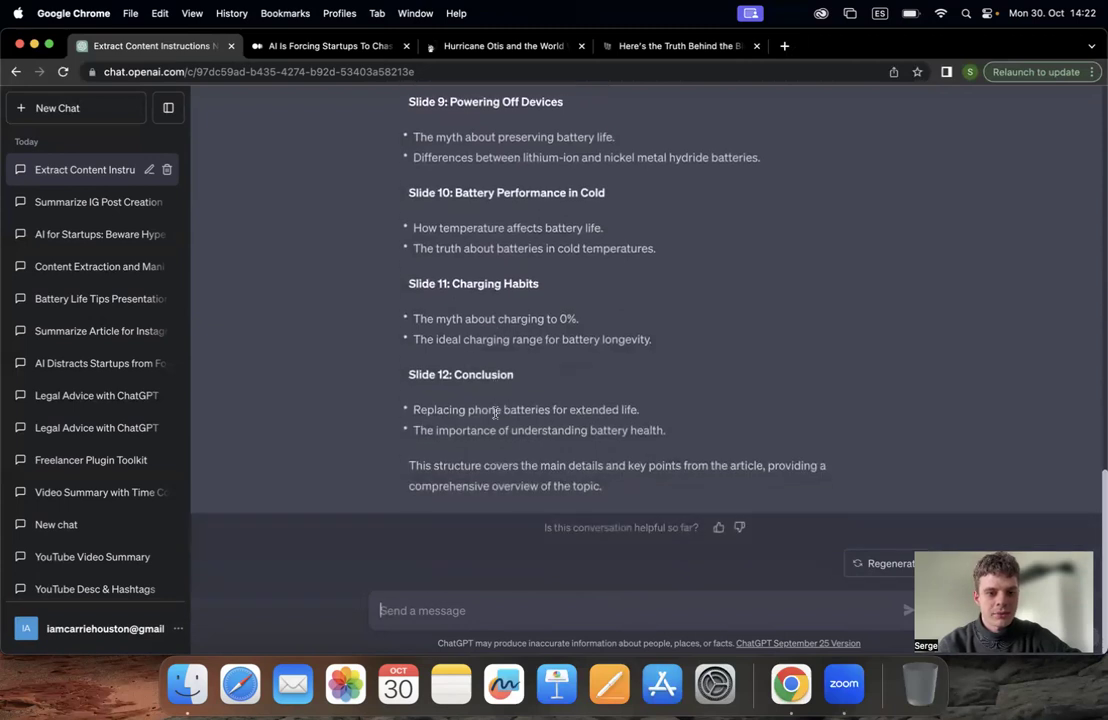
scroll(495, 412, "up", 15)
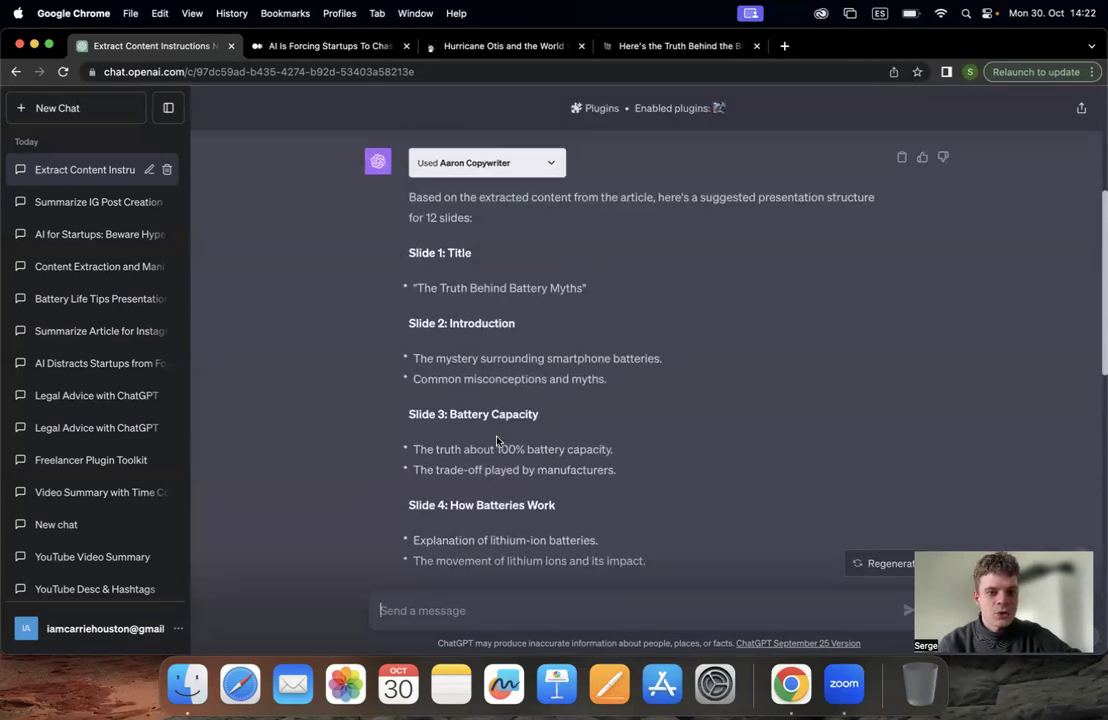
scroll(497, 440, "down", 12)
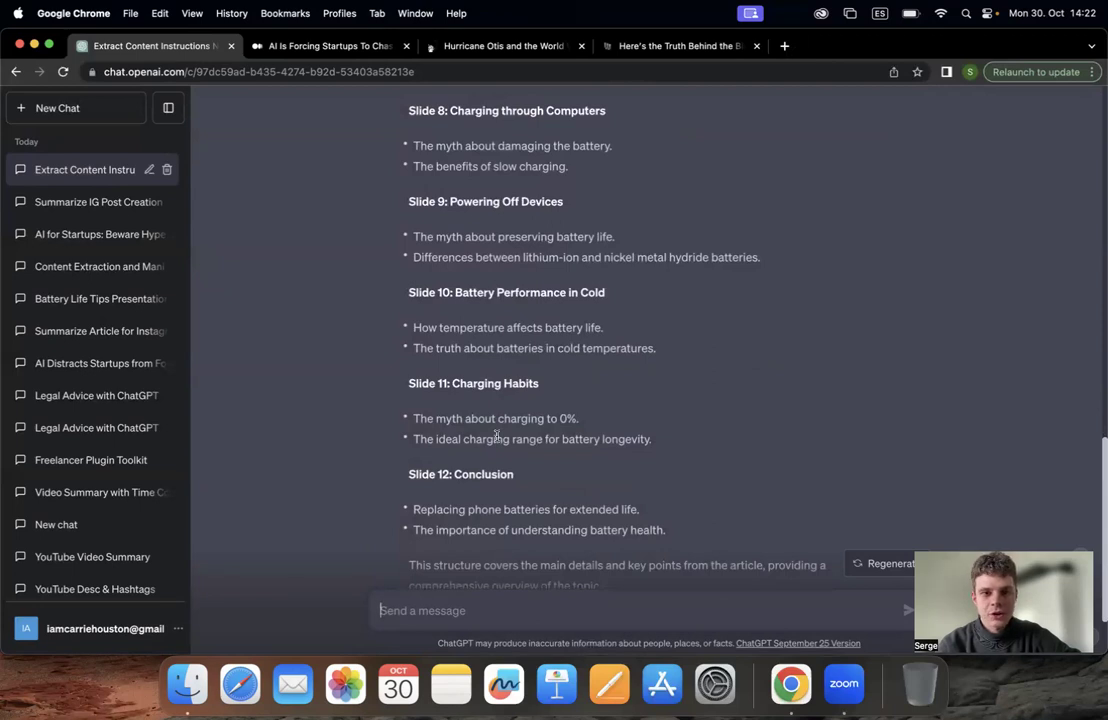
scroll(497, 437, "down", 2)
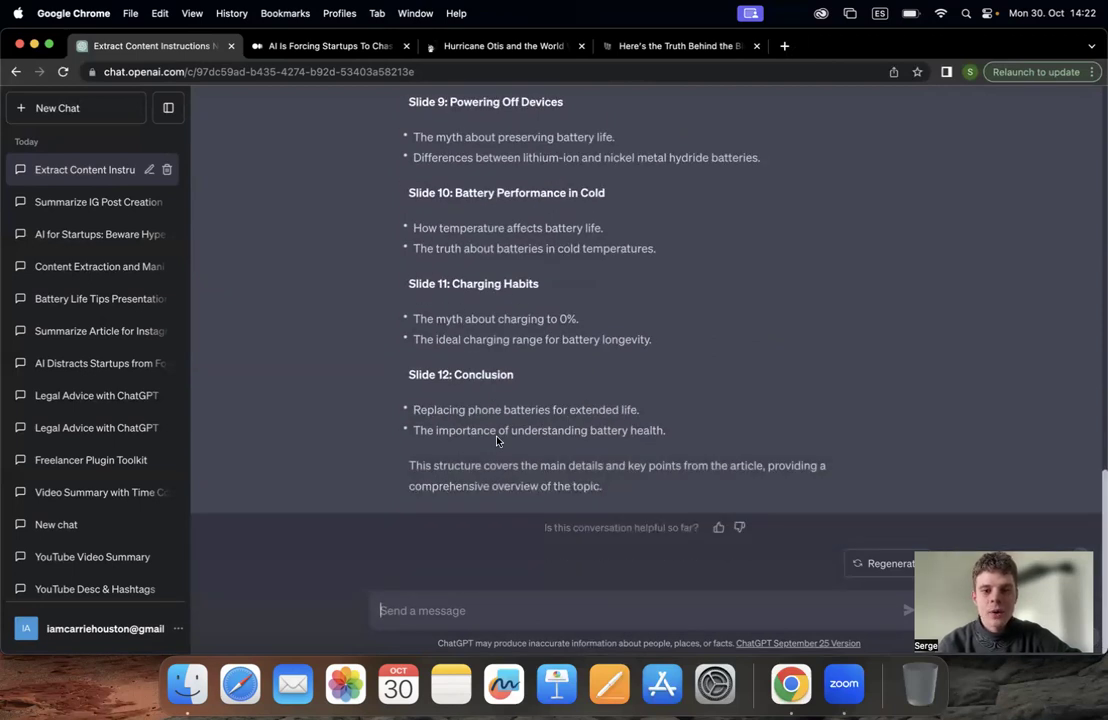